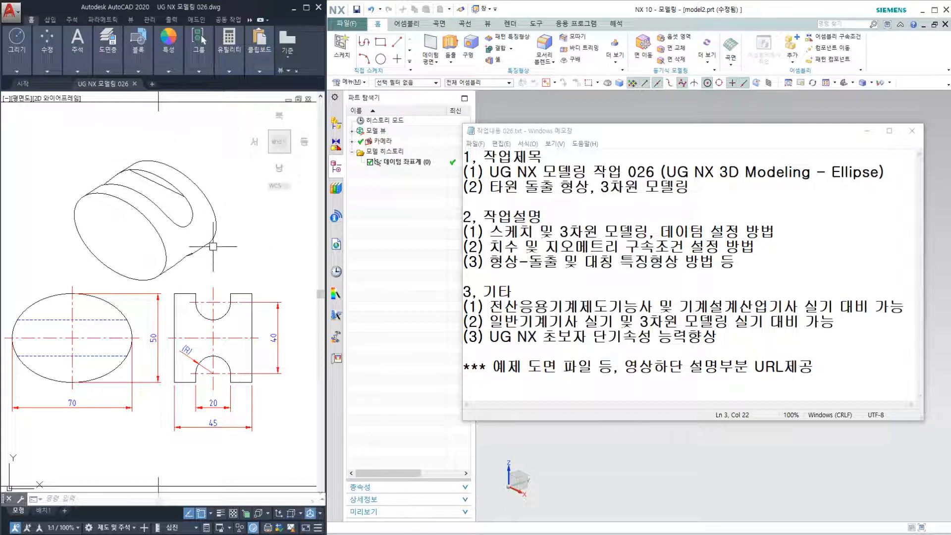
Read through the Notepad work notes for the ellipse modelling exercise and get the notes window out of the way
{"action": "middle_click_drag", "start_coordinate": [213, 247], "coordinate": [230, 243]}
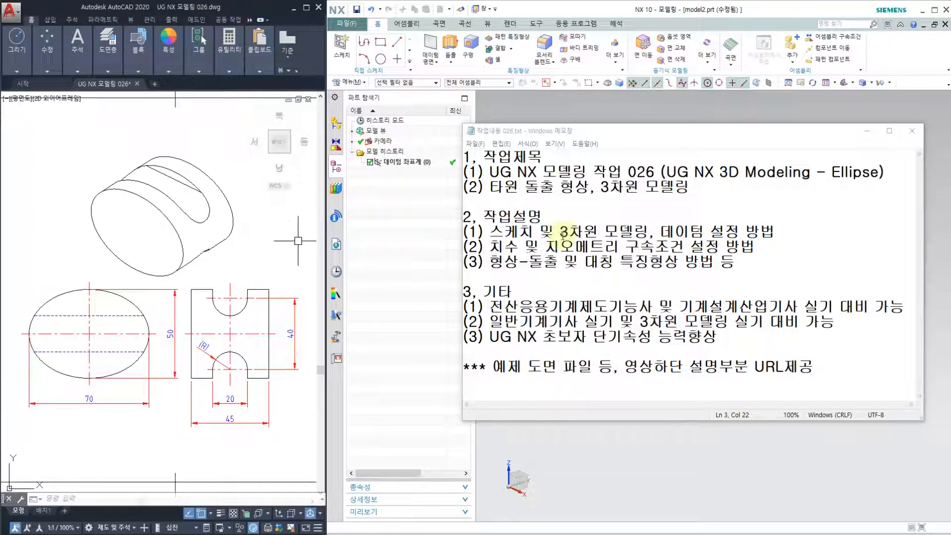
{"action": "left_click", "coordinate": [543, 217]}
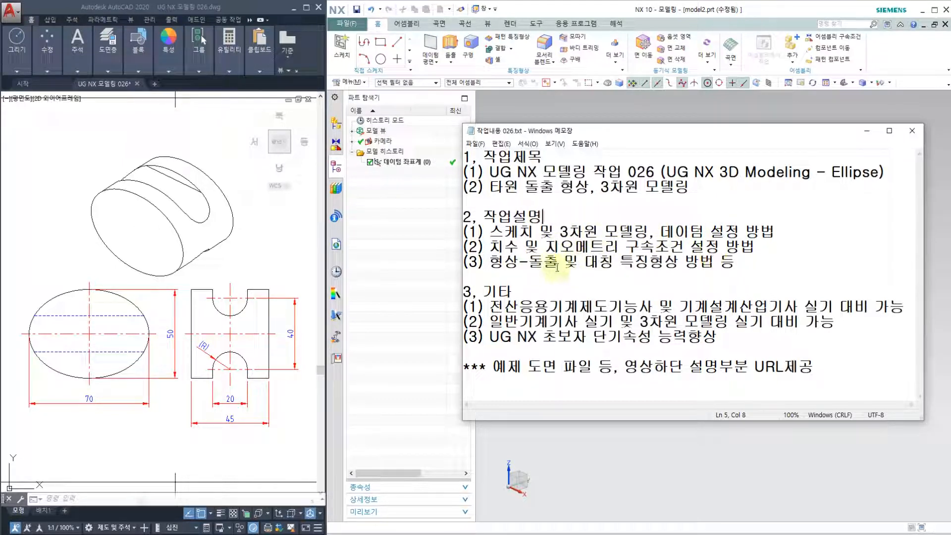
{"action": "left_click", "coordinate": [727, 267]}
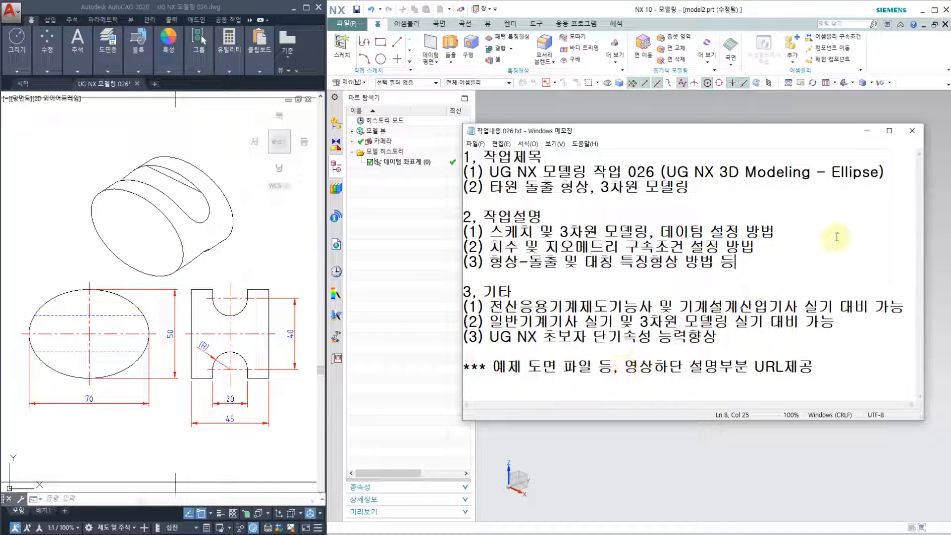
{"action": "left_click", "coordinate": [866, 134]}
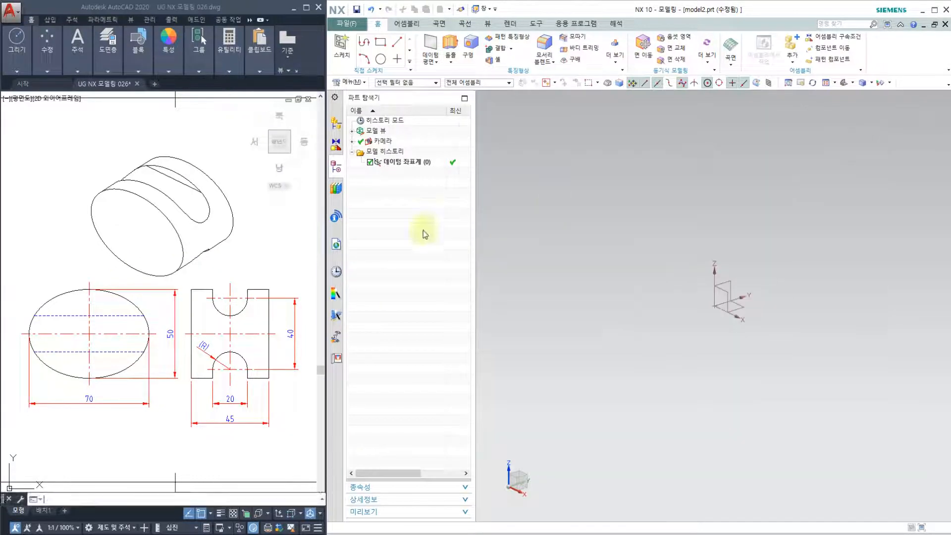
Examine the front, side and isometric views in the AutoCAD drawing, including their centerlines, overall dimensions and slot dimensions
{"action": "left_click", "coordinate": [219, 281]}
{"action": "scroll", "coordinate": [102, 329], "scroll_direction": "up", "scroll_amount": 4}
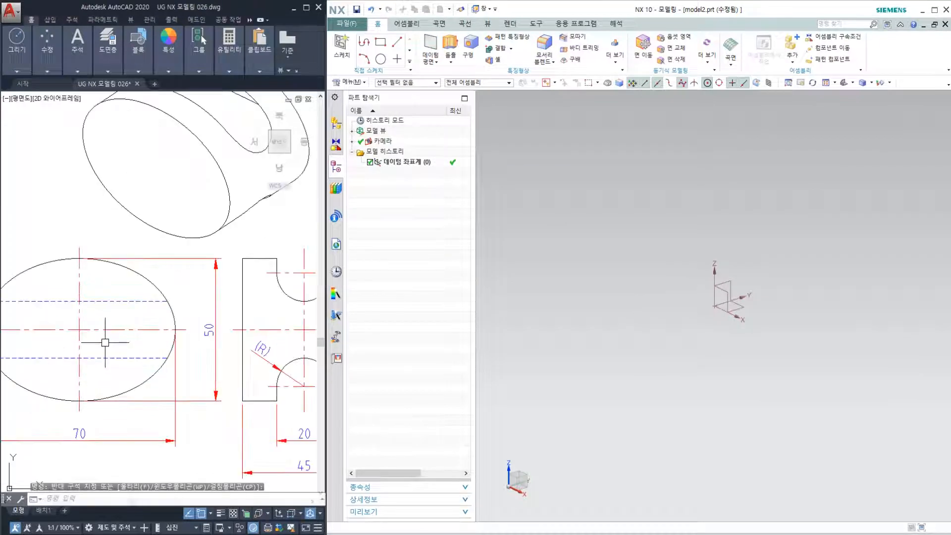
{"action": "mouse_move", "coordinate": [183, 332]}
{"action": "middle_mouse_down"}
{"action": "mouse_move", "coordinate": [83, 335]}
{"action": "mouse_move", "coordinate": [180, 336]}
{"action": "middle_mouse_up"}
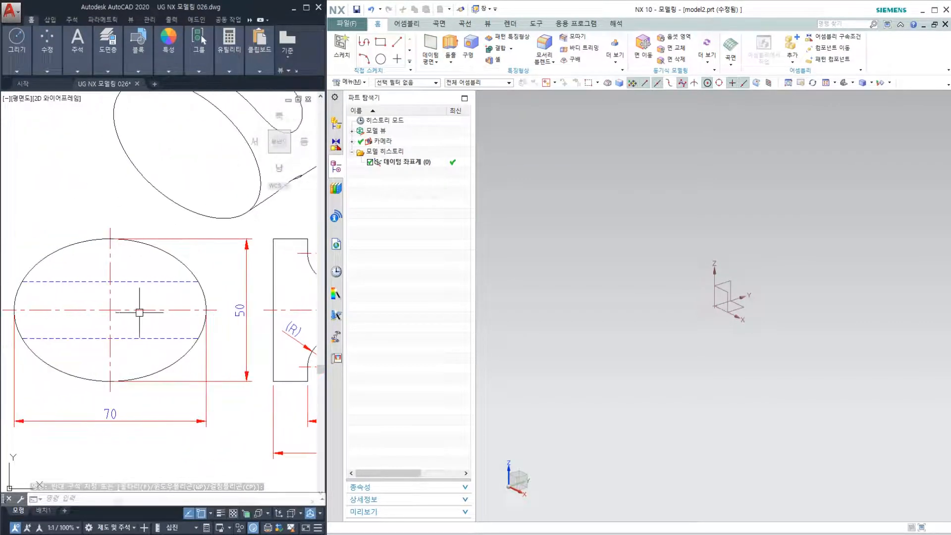
{"action": "left_click", "coordinate": [122, 309]}
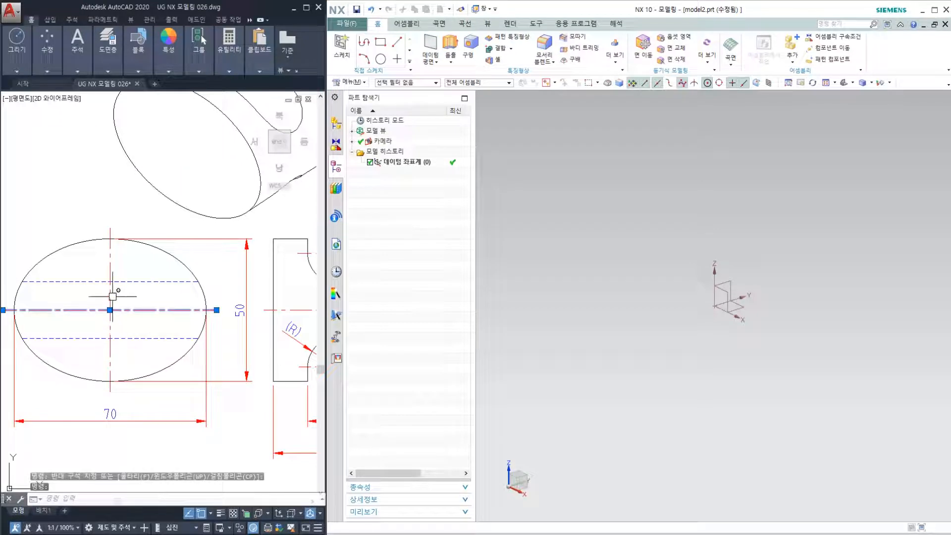
{"action": "left_click", "coordinate": [110, 291]}
{"action": "middle_click_drag", "start_coordinate": [286, 304], "coordinate": [191, 304]}
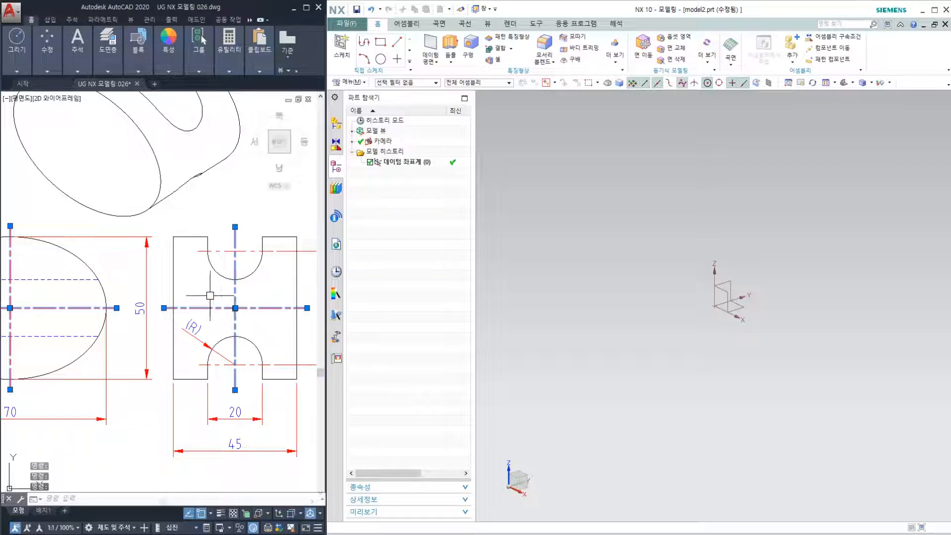
{"action": "key", "text": "Escape"}
{"action": "mouse_move", "coordinate": [109, 296]}
{"action": "middle_mouse_down"}
{"action": "mouse_move", "coordinate": [225, 240]}
{"action": "mouse_move", "coordinate": [114, 373]}
{"action": "mouse_move", "coordinate": [117, 284]}
{"action": "mouse_move", "coordinate": [172, 299]}
{"action": "mouse_move", "coordinate": [153, 297]}
{"action": "mouse_move", "coordinate": [204, 323]}
{"action": "mouse_move", "coordinate": [52, 318]}
{"action": "middle_mouse_up"}
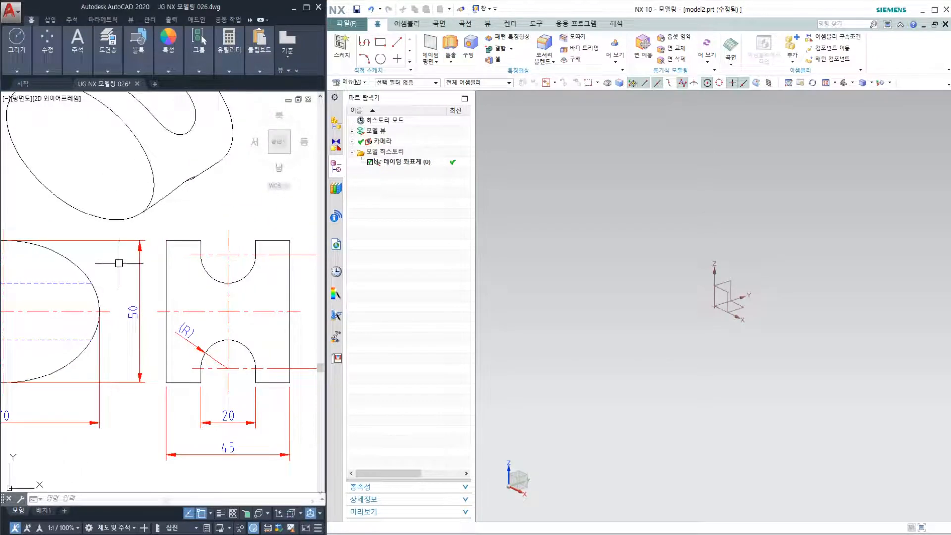
{"action": "middle_click_drag", "start_coordinate": [120, 263], "coordinate": [130, 327]}
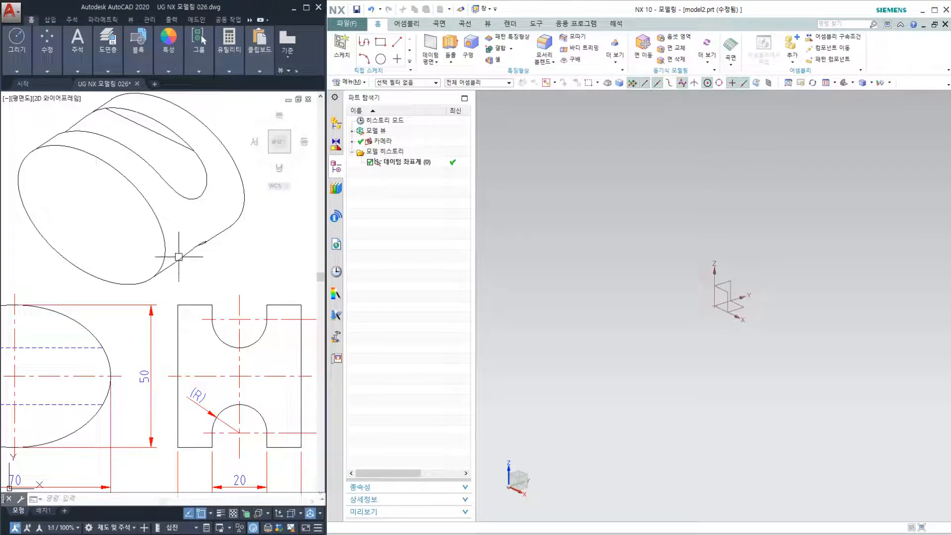
{"action": "mouse_move", "coordinate": [76, 383]}
{"action": "middle_mouse_down"}
{"action": "mouse_move", "coordinate": [148, 367]}
{"action": "mouse_move", "coordinate": [203, 340]}
{"action": "middle_mouse_up"}
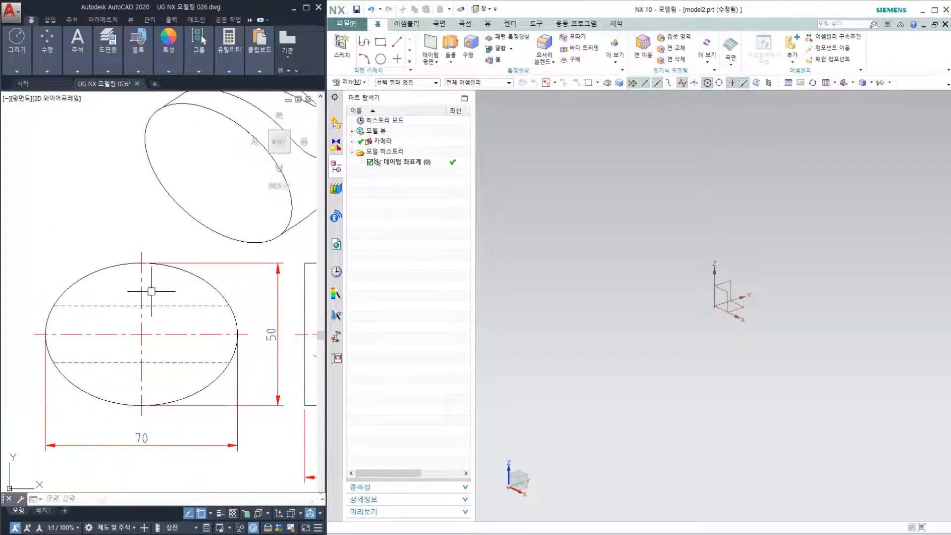
{"action": "middle_click_drag", "start_coordinate": [167, 365], "coordinate": [26, 356]}
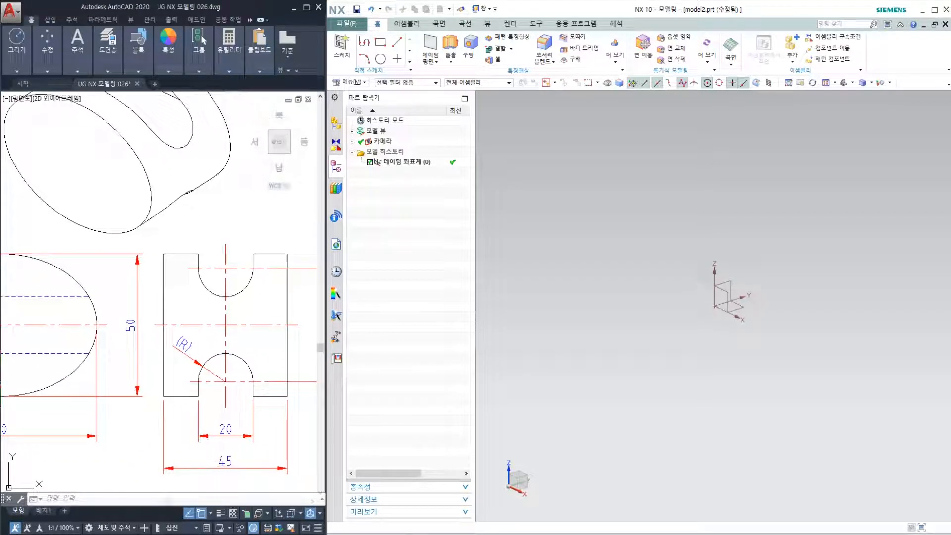
{"action": "mouse_move", "coordinate": [187, 425]}
{"action": "middle_mouse_down"}
{"action": "mouse_move", "coordinate": [102, 414]}
{"action": "mouse_move", "coordinate": [124, 419]}
{"action": "middle_mouse_up"}
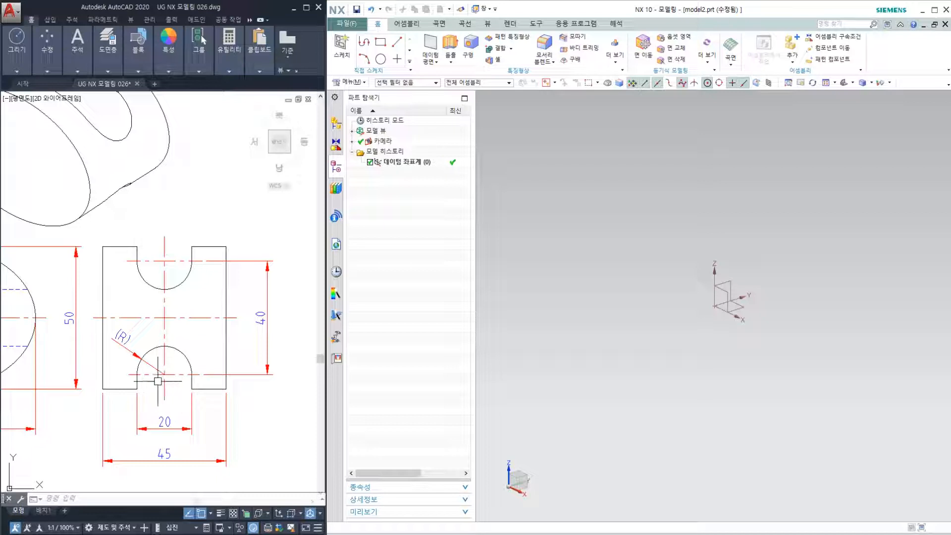
{"action": "scroll", "coordinate": [238, 390], "scroll_direction": "down", "scroll_amount": 3}
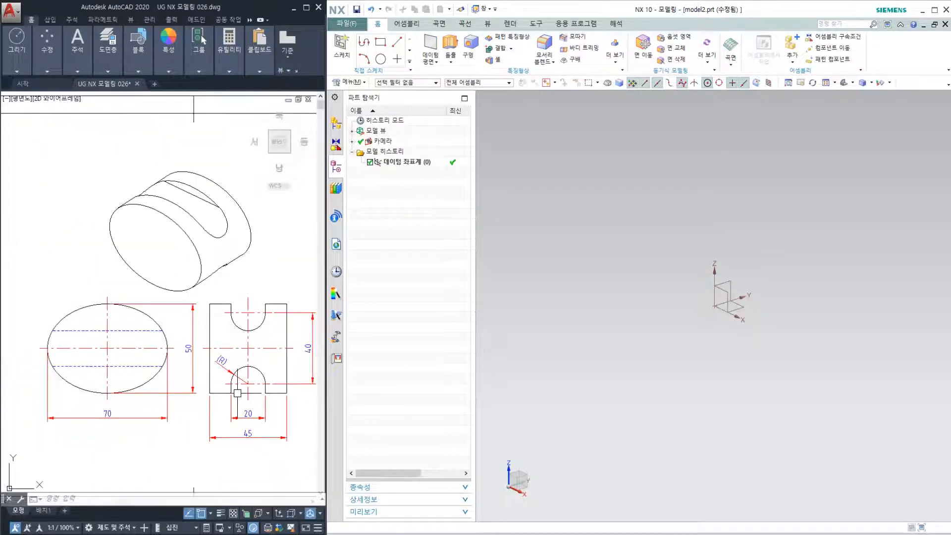
{"action": "middle_click_drag", "start_coordinate": [236, 395], "coordinate": [208, 377]}
Switch to NX and create a sketch on the XY datum plane
{"action": "left_click", "coordinate": [729, 312]}
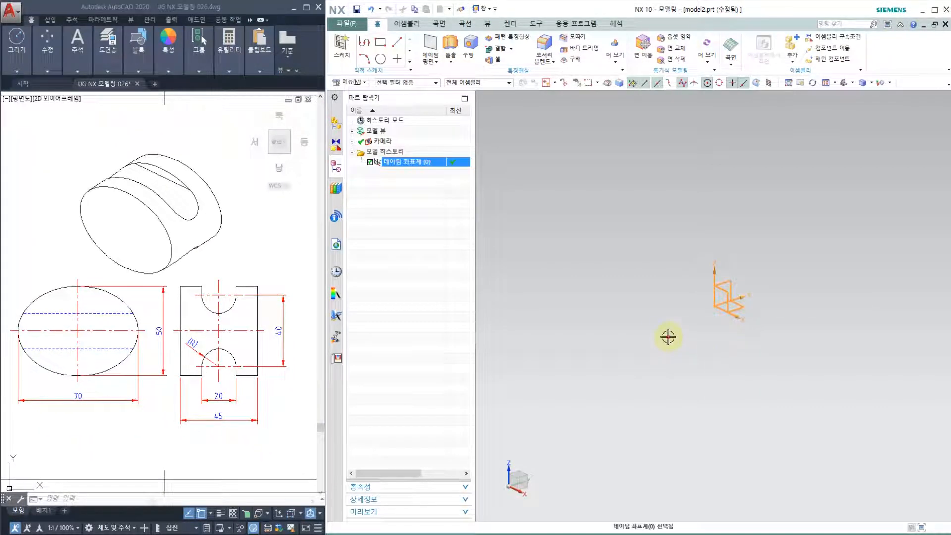
{"action": "key", "text": "Escape"}
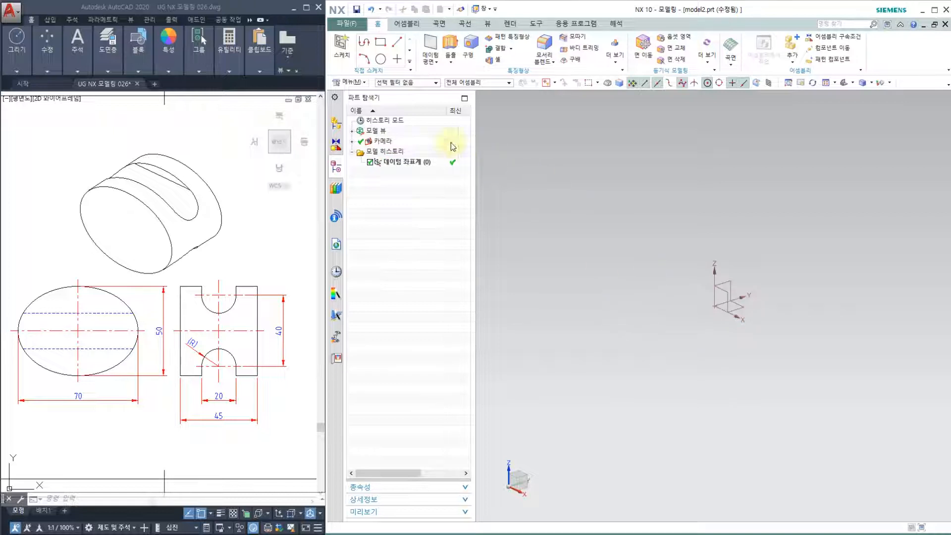
{"action": "left_click", "coordinate": [342, 47]}
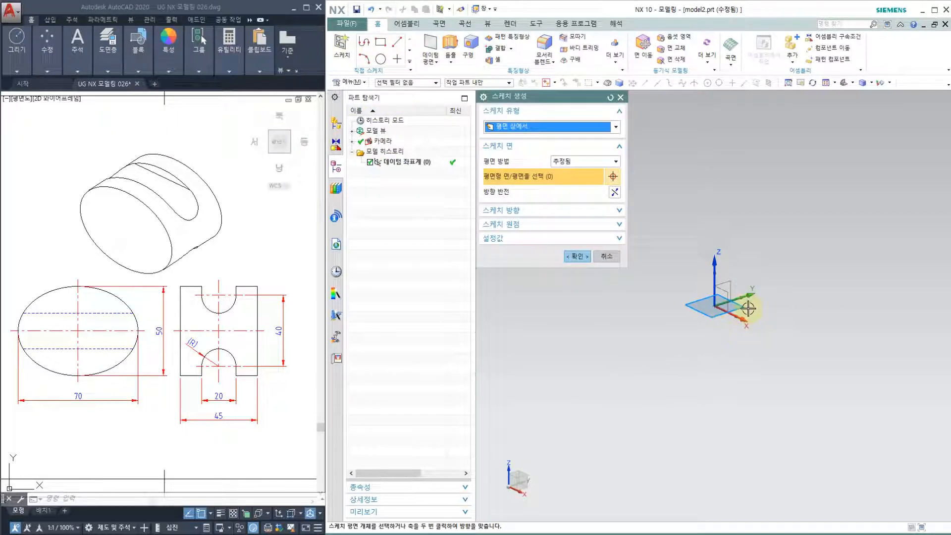
{"action": "left_click", "coordinate": [578, 256]}
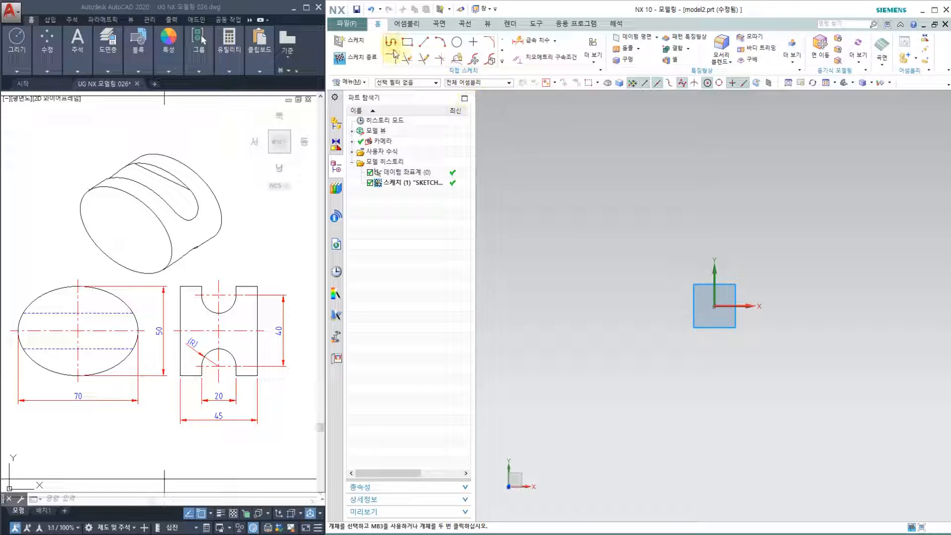
Sketch a closed ellipse centered on the origin with major radius 70/2 mm, minor radius 50/2 mm and rotation angle 0
{"action": "left_click", "coordinate": [502, 62]}
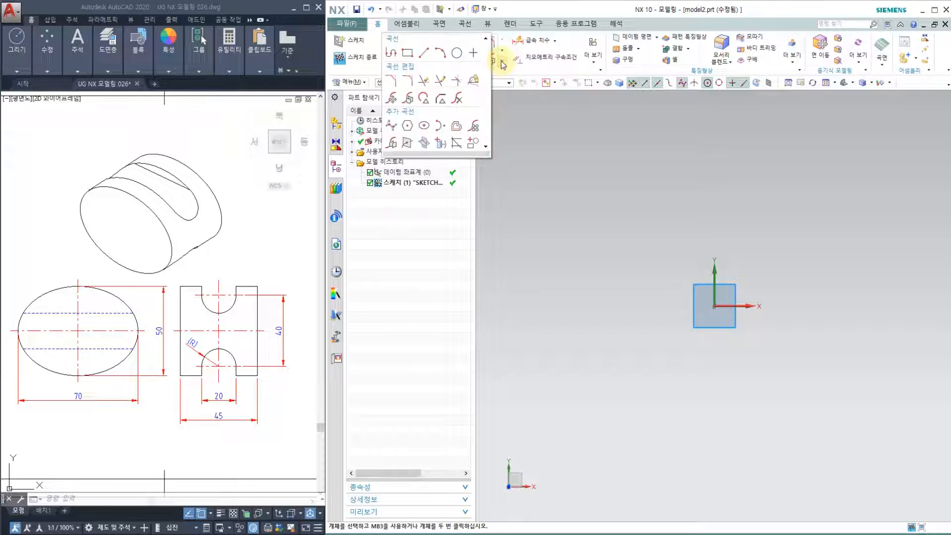
{"action": "left_click", "coordinate": [425, 126]}
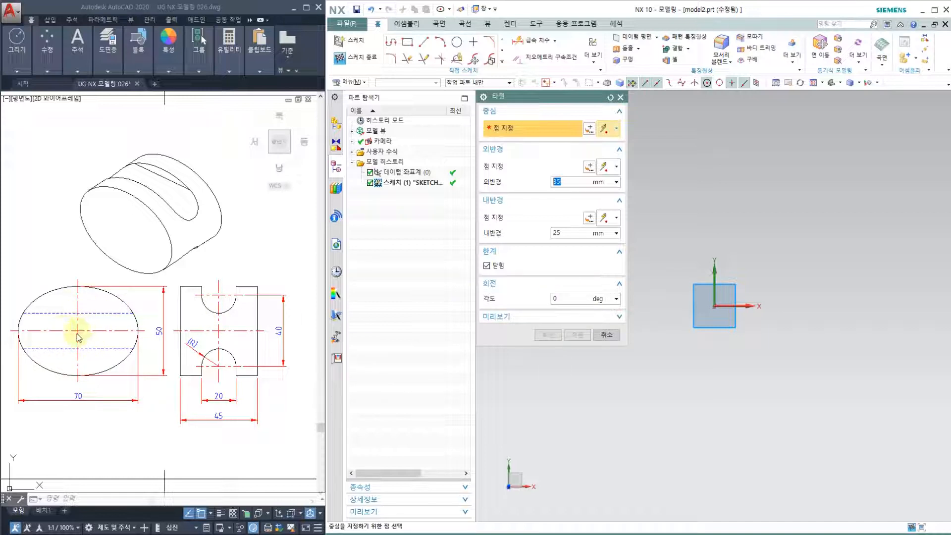
{"action": "left_click", "coordinate": [709, 306]}
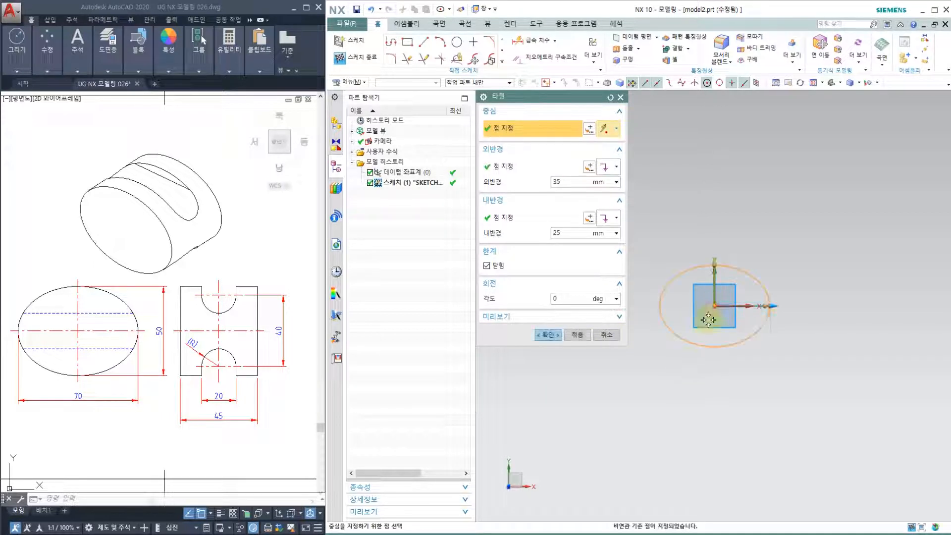
{"action": "scroll", "coordinate": [643, 355], "scroll_direction": "up", "scroll_amount": 1}
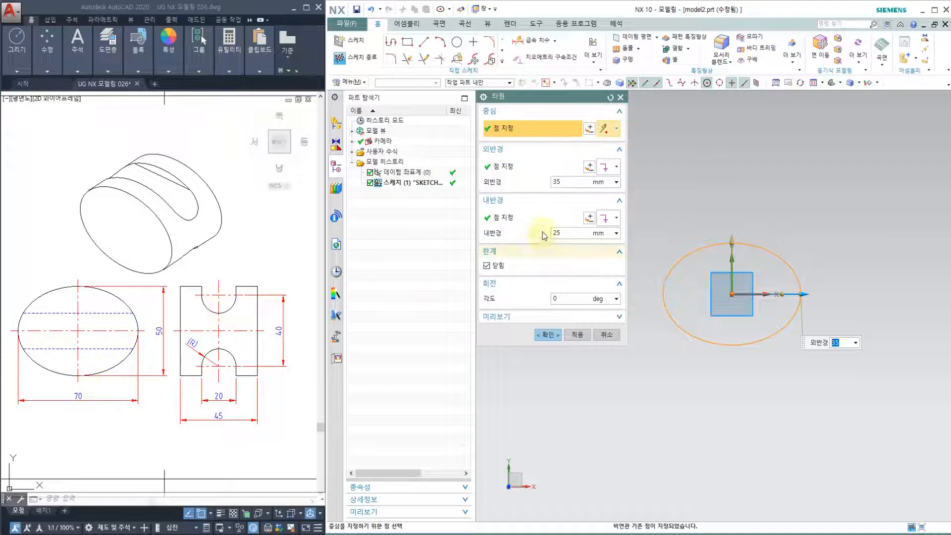
{"action": "double_click", "coordinate": [568, 186]}
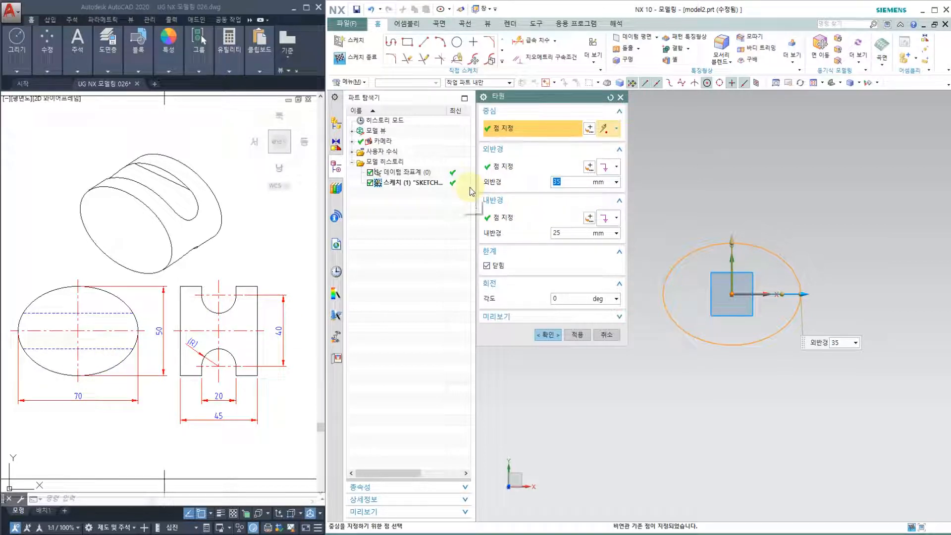
{"action": "type", "text": "70/2"}
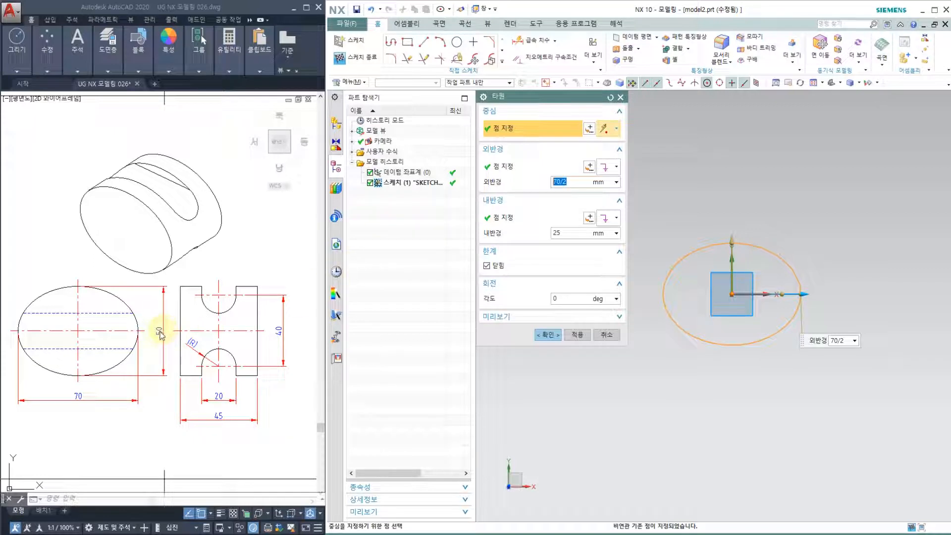
{"action": "double_click", "coordinate": [570, 232]}
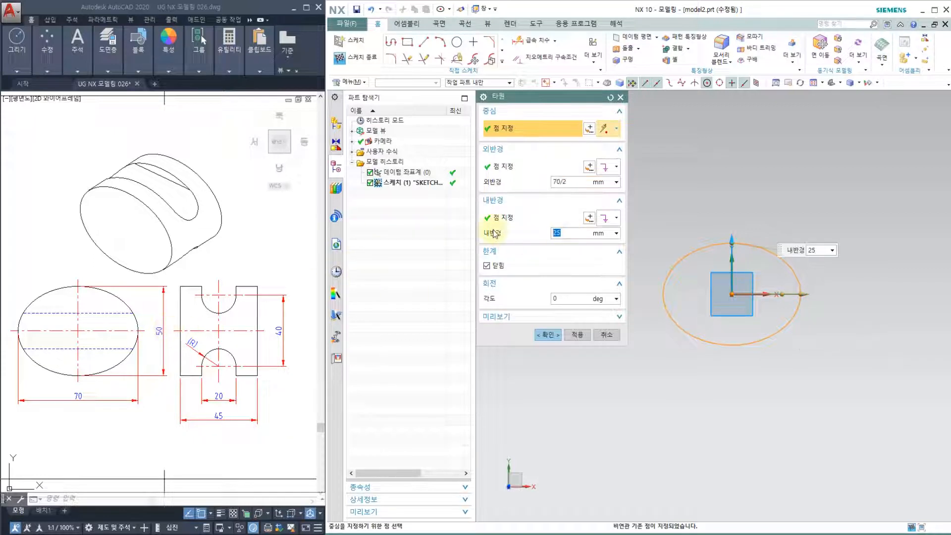
{"action": "type", "text": "50/"}
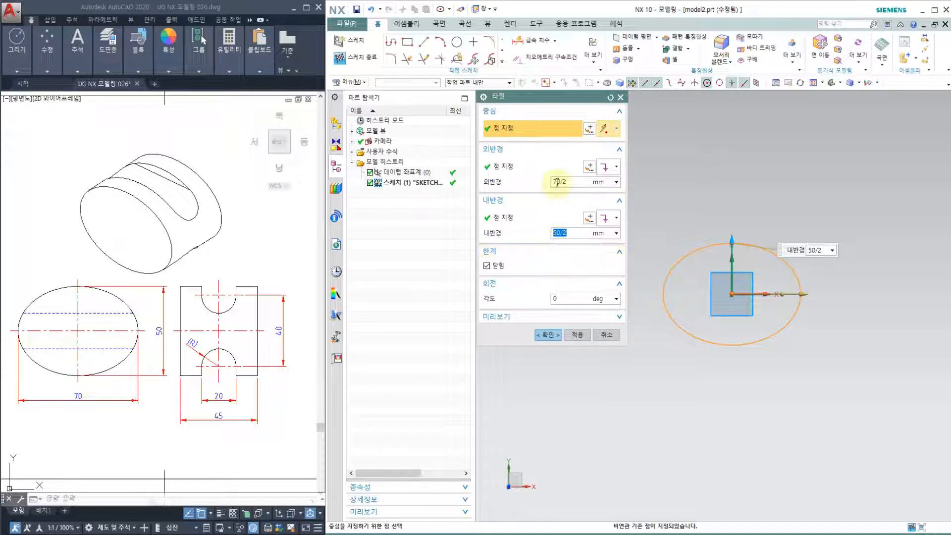
{"action": "left_click", "coordinate": [547, 334]}
Add rapid dimensions for the ellipse's horizontal radius from the Y axis and its vertical radius from the X axis
{"action": "scroll", "coordinate": [800, 298], "scroll_direction": "up", "scroll_amount": 3}
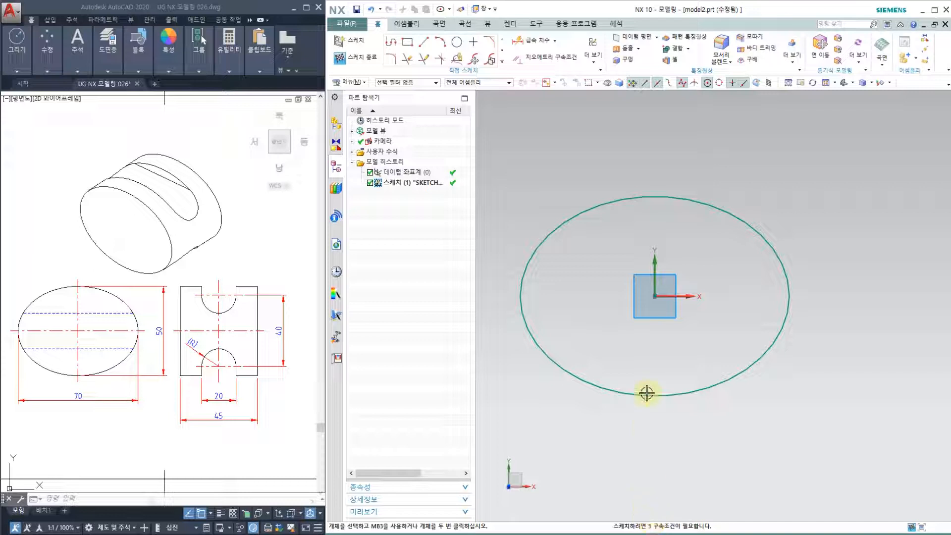
{"action": "scroll", "coordinate": [647, 393], "scroll_direction": "down", "scroll_amount": 2}
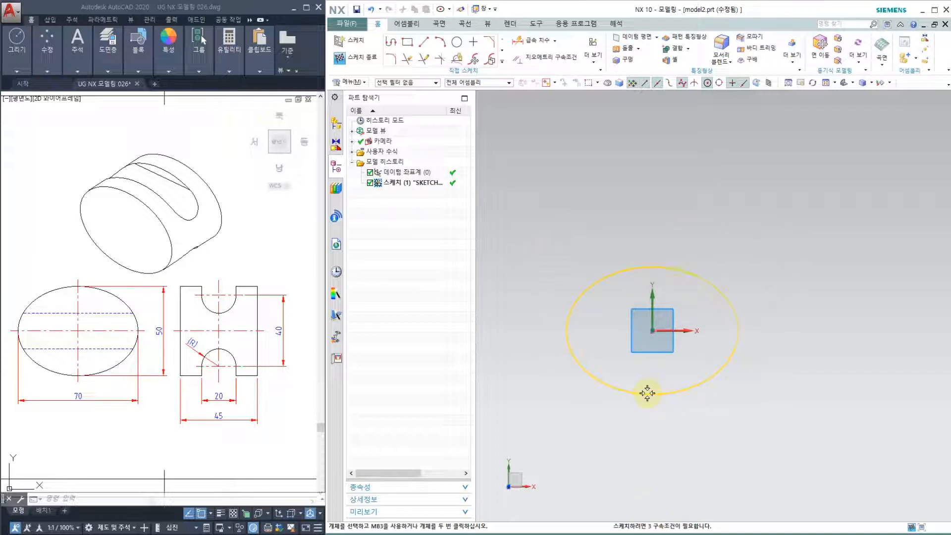
{"action": "left_click", "coordinate": [531, 40]}
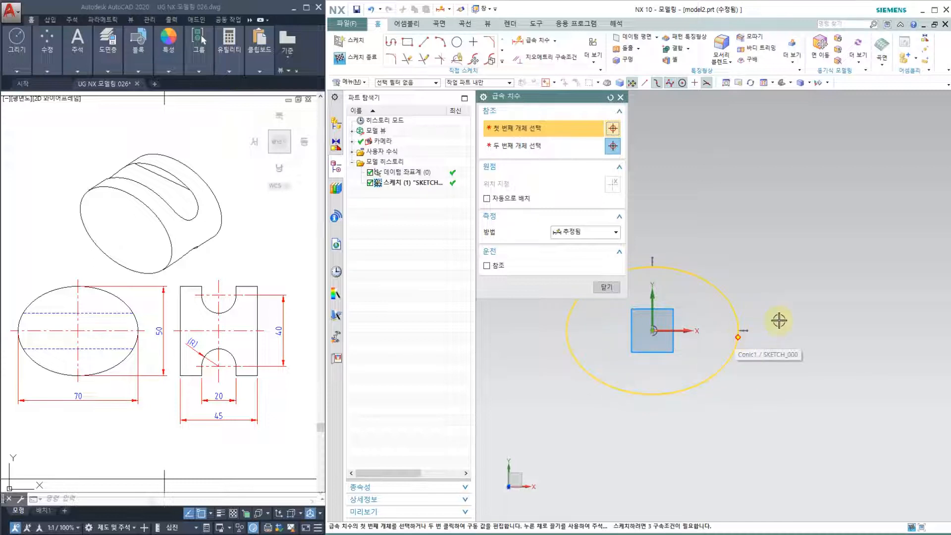
{"action": "left_click", "coordinate": [739, 326]}
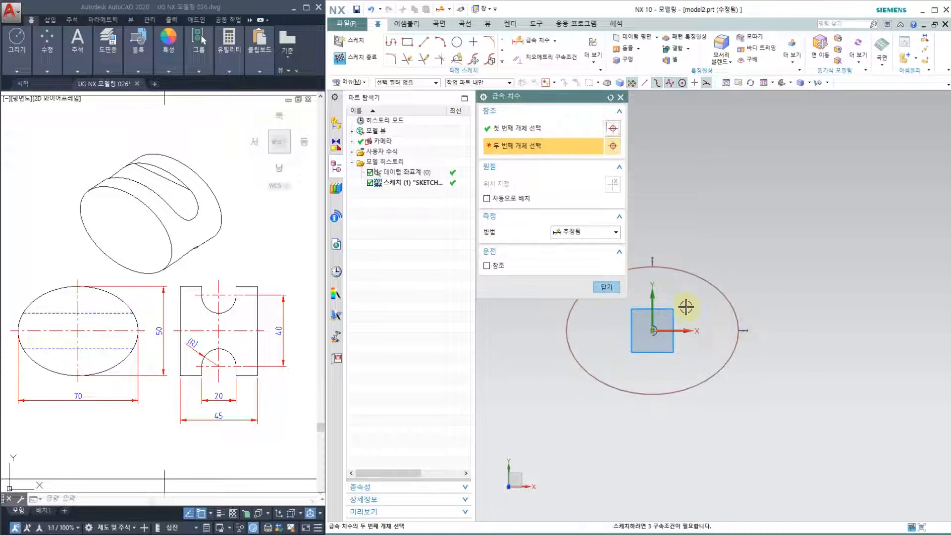
{"action": "left_click", "coordinate": [670, 447]}
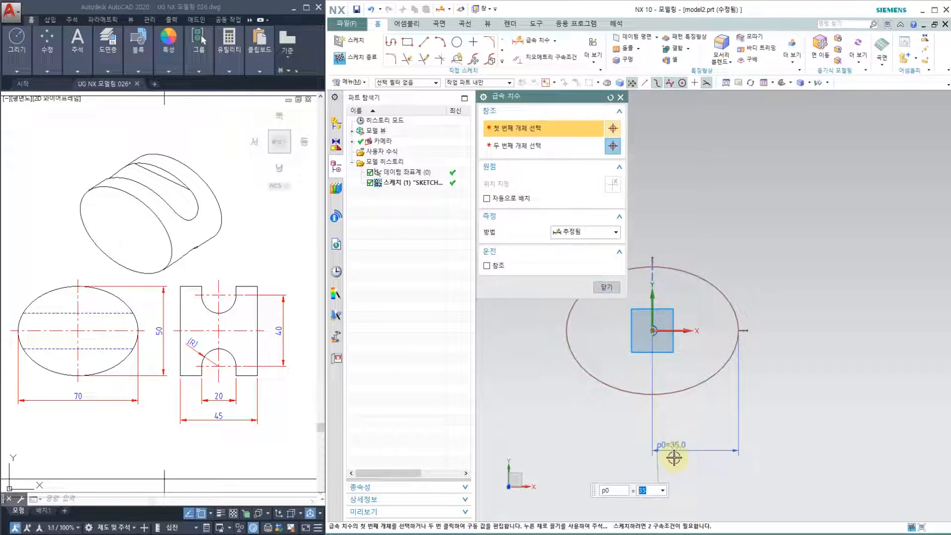
{"action": "left_click", "coordinate": [663, 396]}
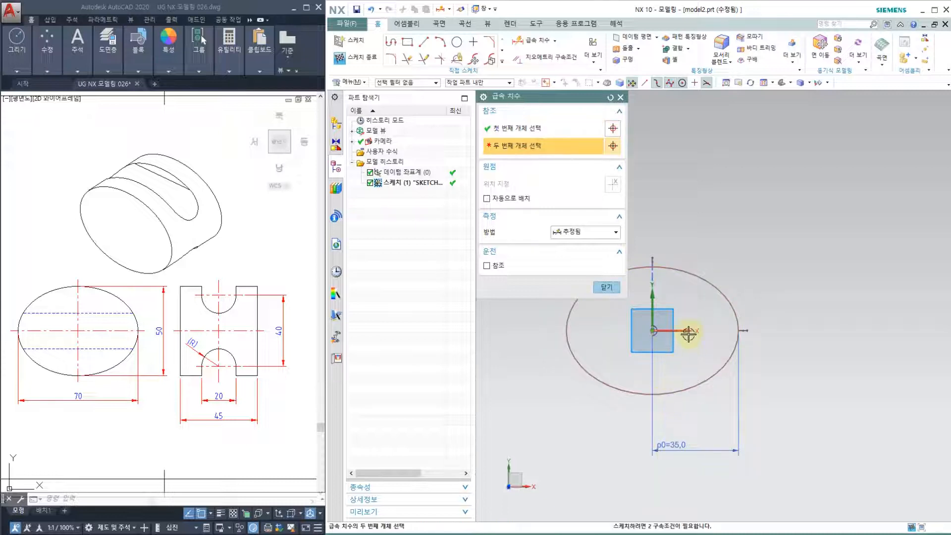
{"action": "left_click", "coordinate": [688, 331]}
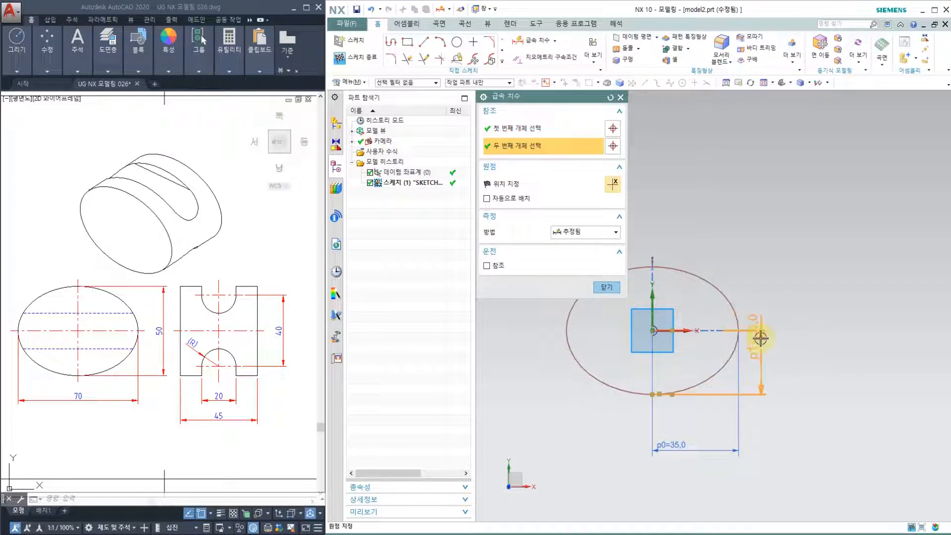
{"action": "left_click", "coordinate": [758, 405]}
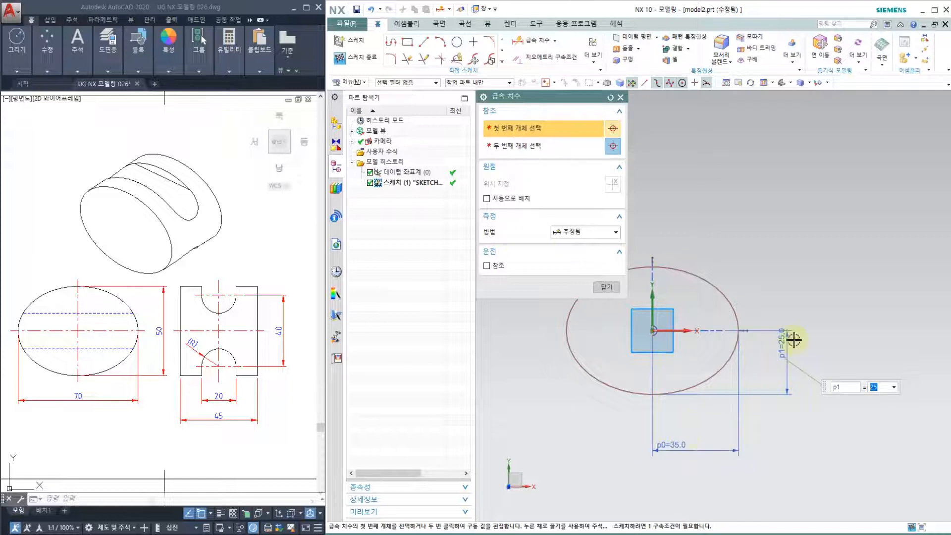
{"action": "left_click", "coordinate": [607, 289]}
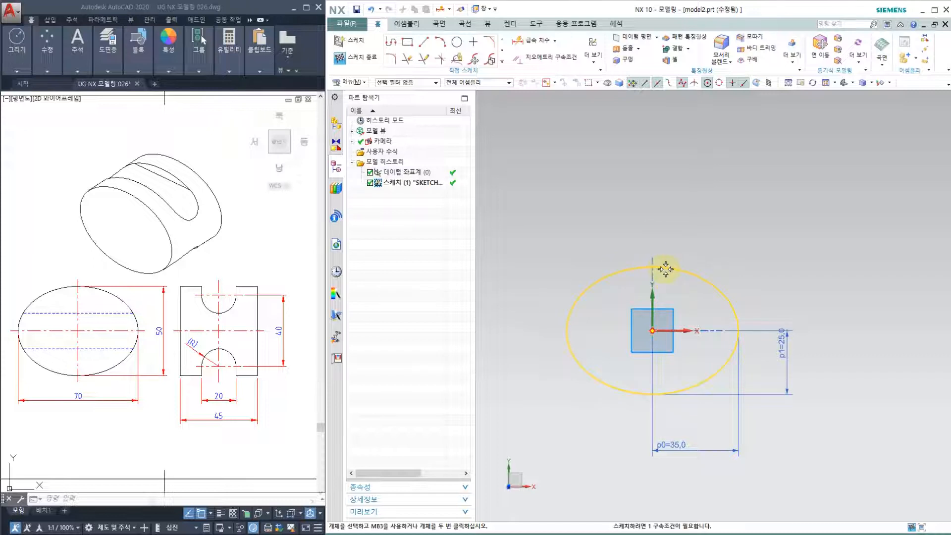
Constrain the ellipse parallel to the X axis and finish the sketch
{"action": "left_click", "coordinate": [544, 58]}
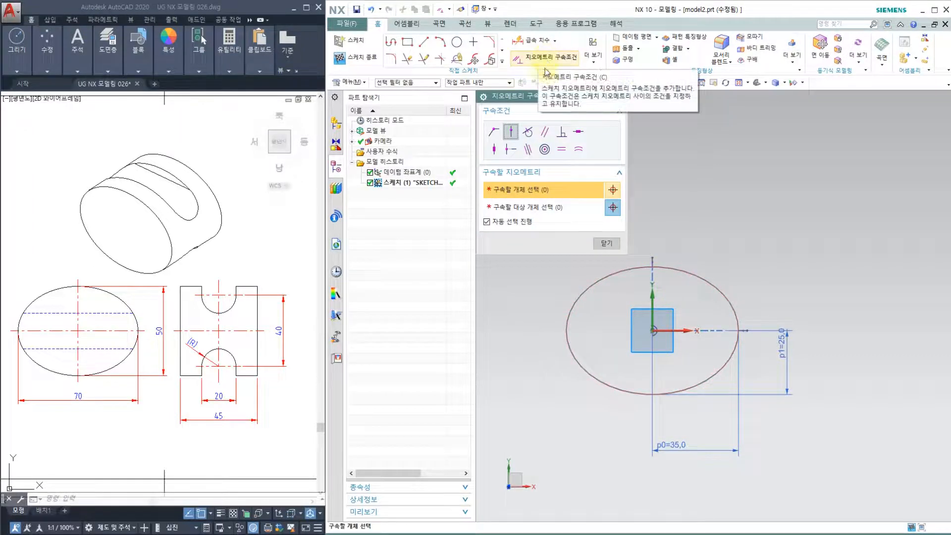
{"action": "left_click", "coordinate": [545, 131]}
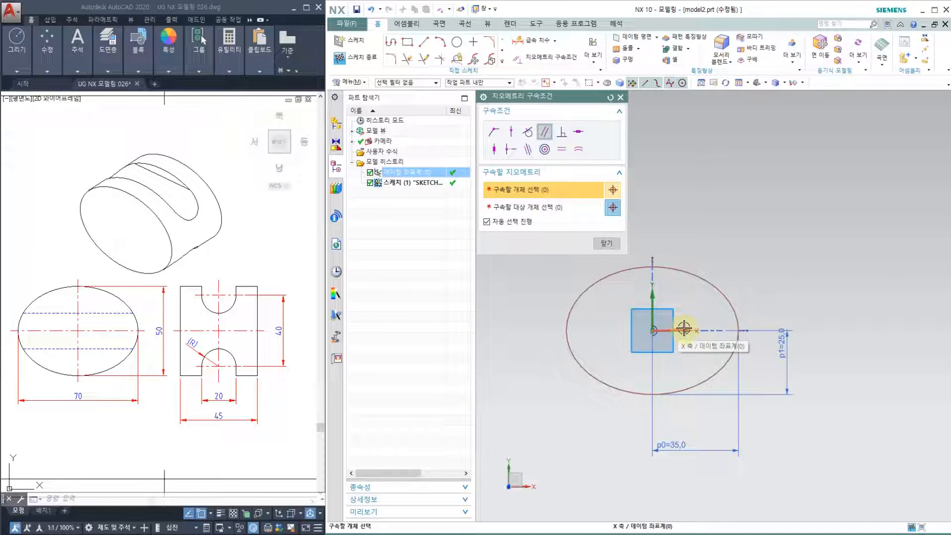
{"action": "left_click", "coordinate": [661, 264]}
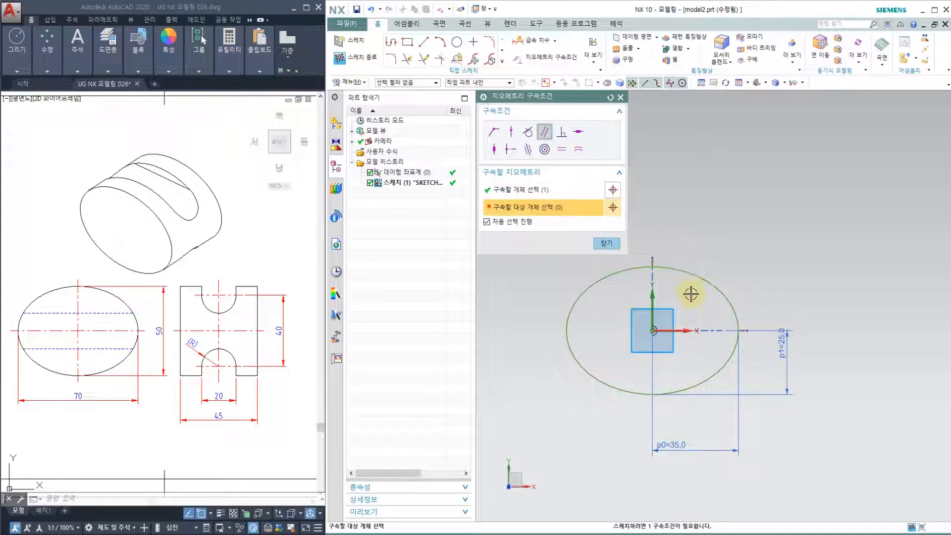
{"action": "left_click", "coordinate": [688, 327]}
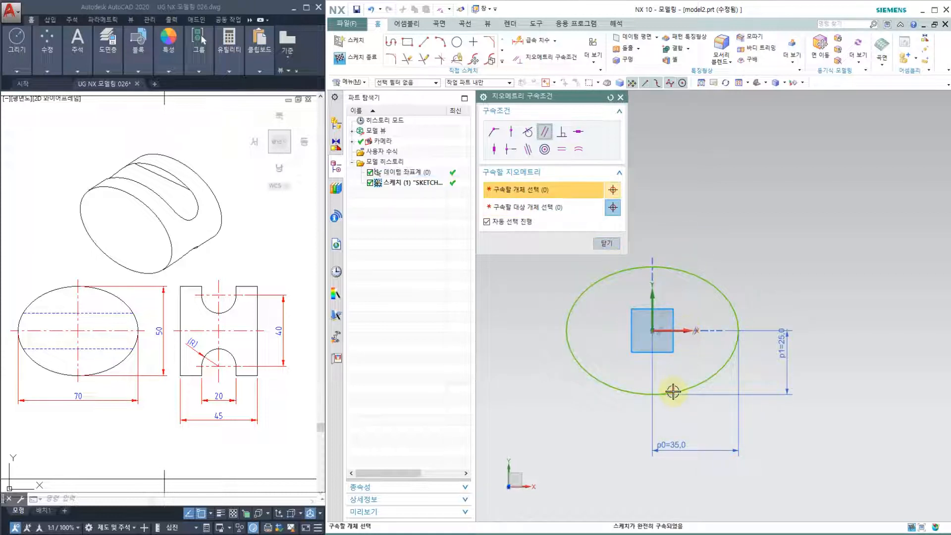
{"action": "scroll", "coordinate": [663, 347], "scroll_direction": "up", "scroll_amount": 2}
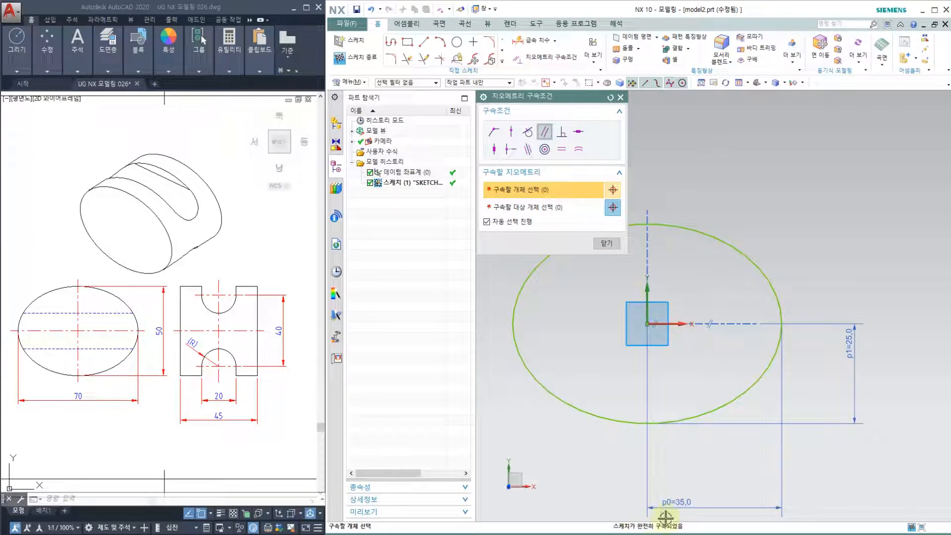
{"action": "left_click", "coordinate": [606, 243]}
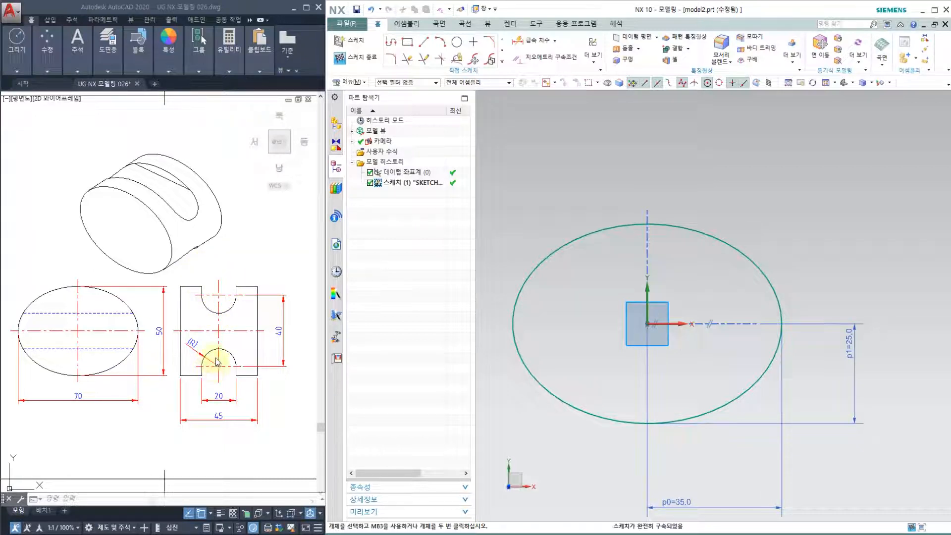
{"action": "scroll", "coordinate": [605, 310], "scroll_direction": "down", "scroll_amount": 2}
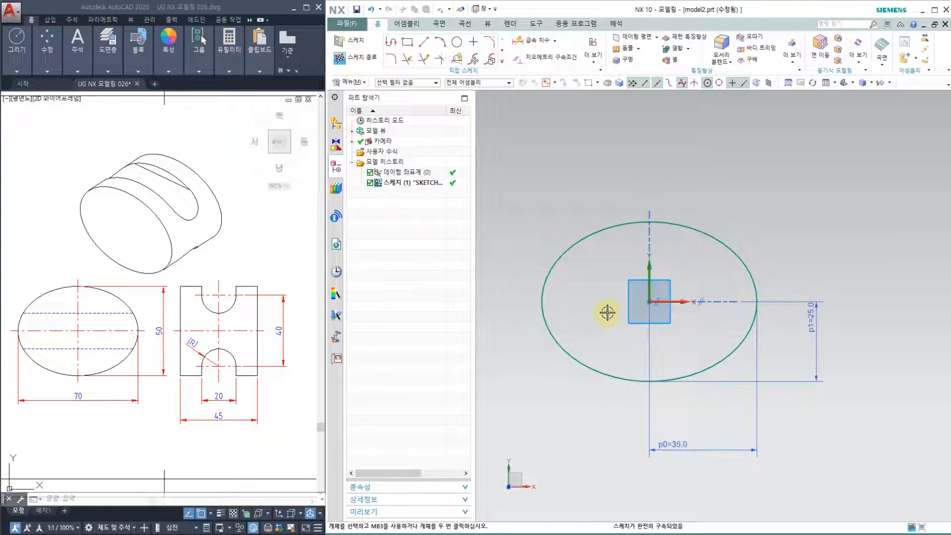
{"action": "scroll", "coordinate": [607, 314], "scroll_direction": "up", "scroll_amount": 1}
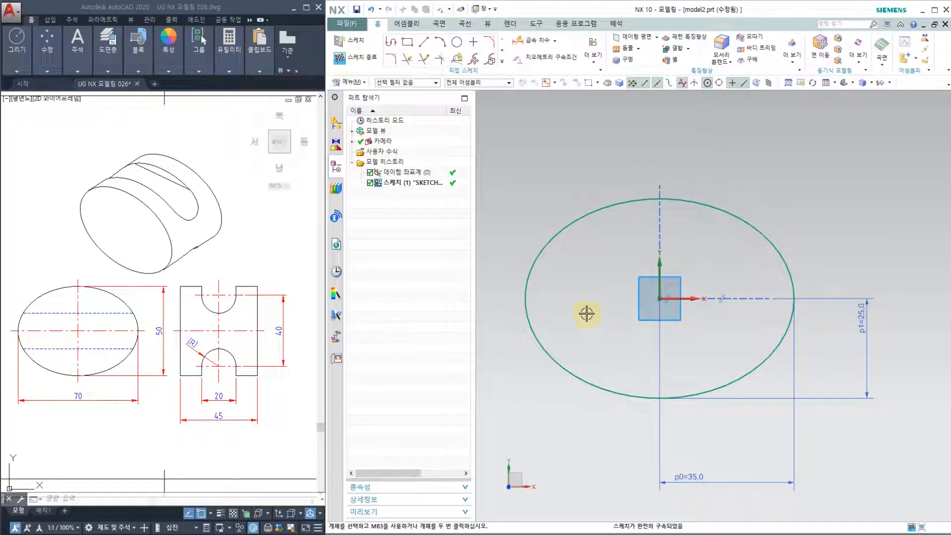
{"action": "left_click", "coordinate": [358, 57]}
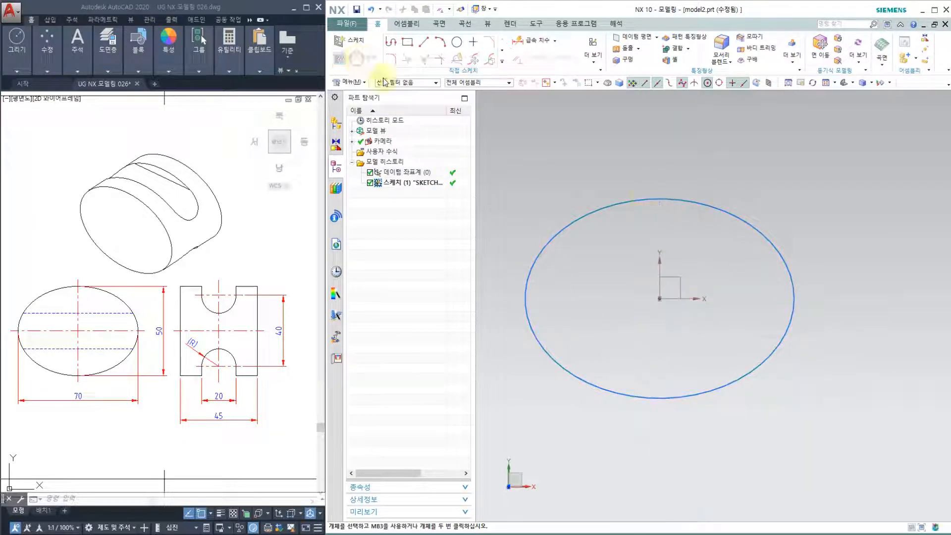
Extrude the ellipse symmetrically about its sketch plane with a distance of 45/2 mm
{"action": "mouse_move", "coordinate": [764, 208]}
{"action": "middle_mouse_down"}
{"action": "mouse_move", "coordinate": [733, 209]}
{"action": "mouse_move", "coordinate": [734, 229]}
{"action": "middle_mouse_up"}
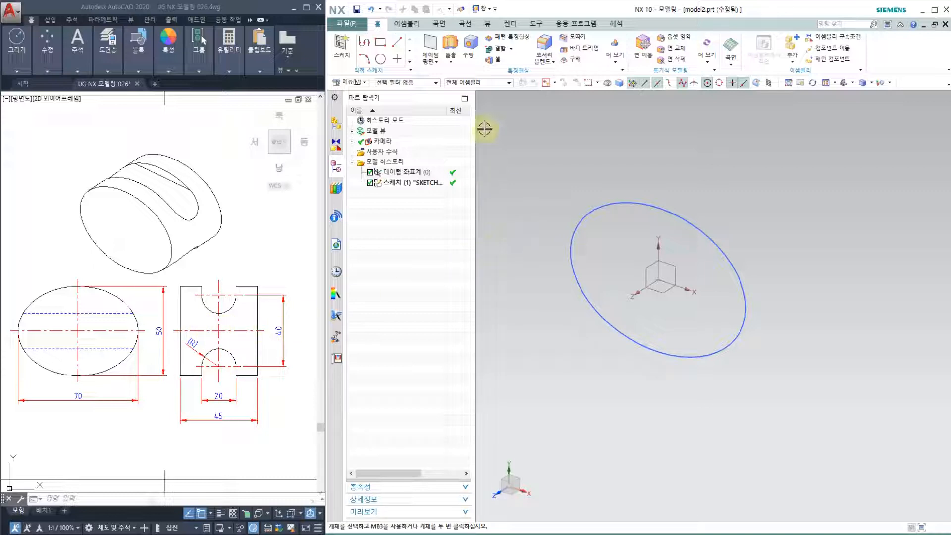
{"action": "left_click", "coordinate": [449, 43]}
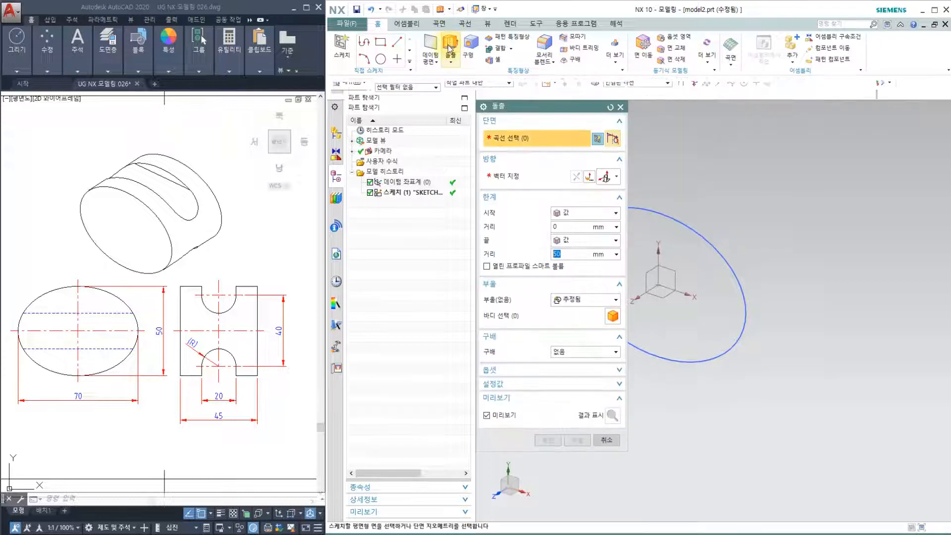
{"action": "left_click_drag", "start_coordinate": [546, 102], "coordinate": [448, 152]}
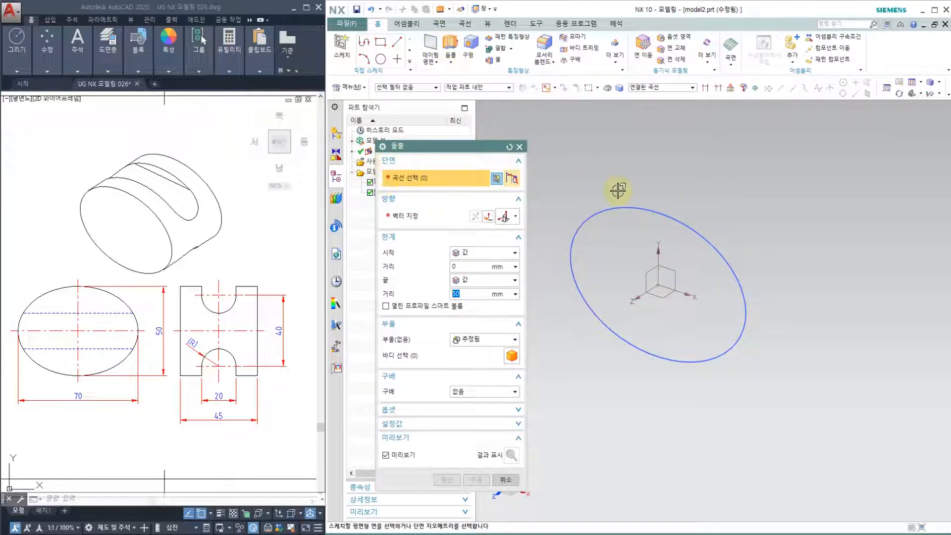
{"action": "left_click", "coordinate": [634, 206]}
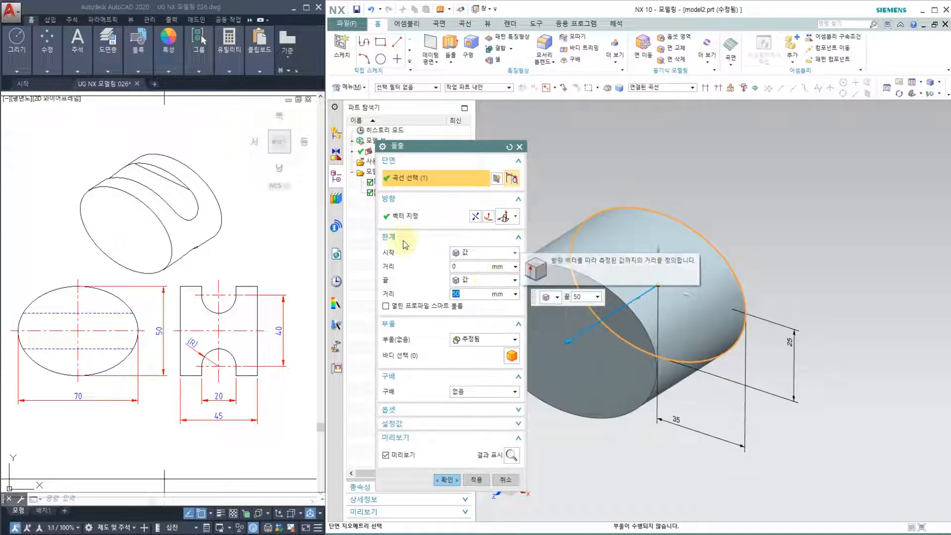
{"action": "left_click", "coordinate": [463, 252]}
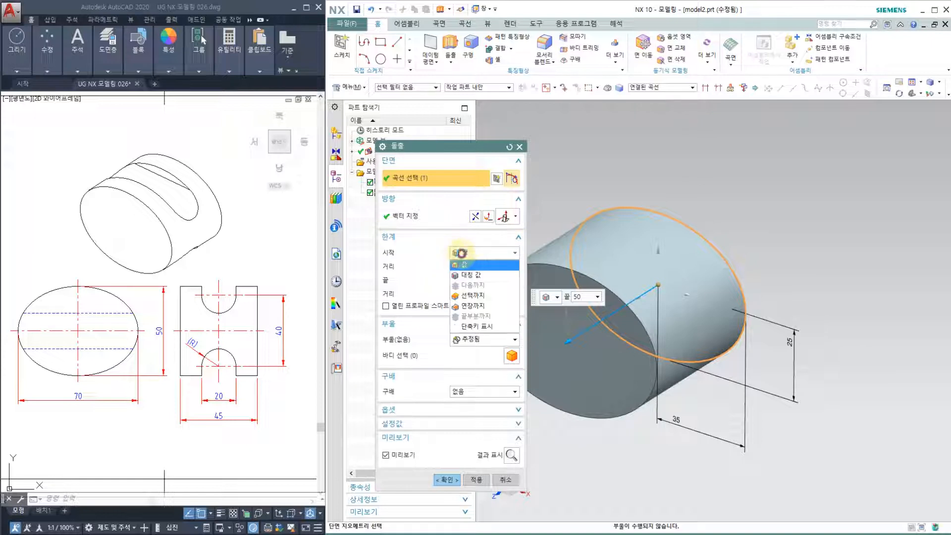
{"action": "left_click", "coordinate": [468, 274]}
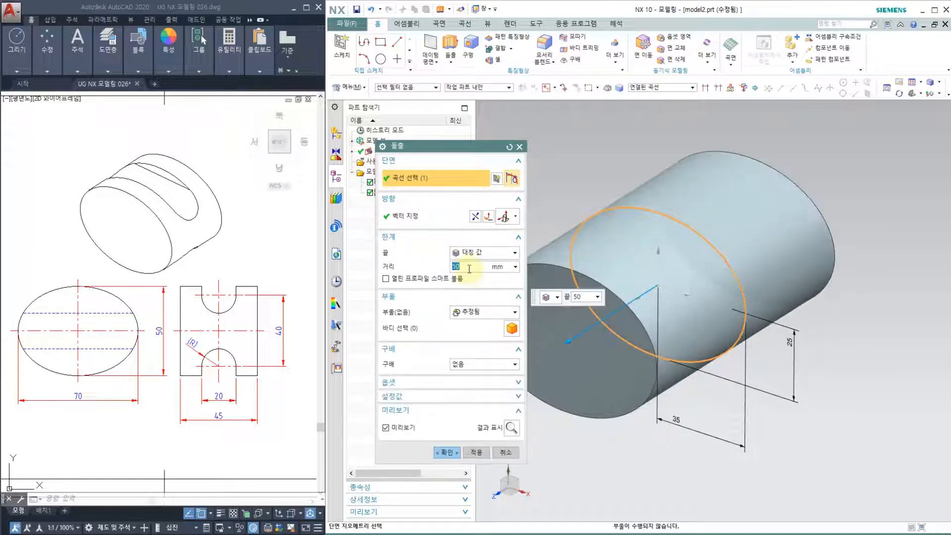
{"action": "type", "text": "45"}
{"action": "key", "text": "Return"}
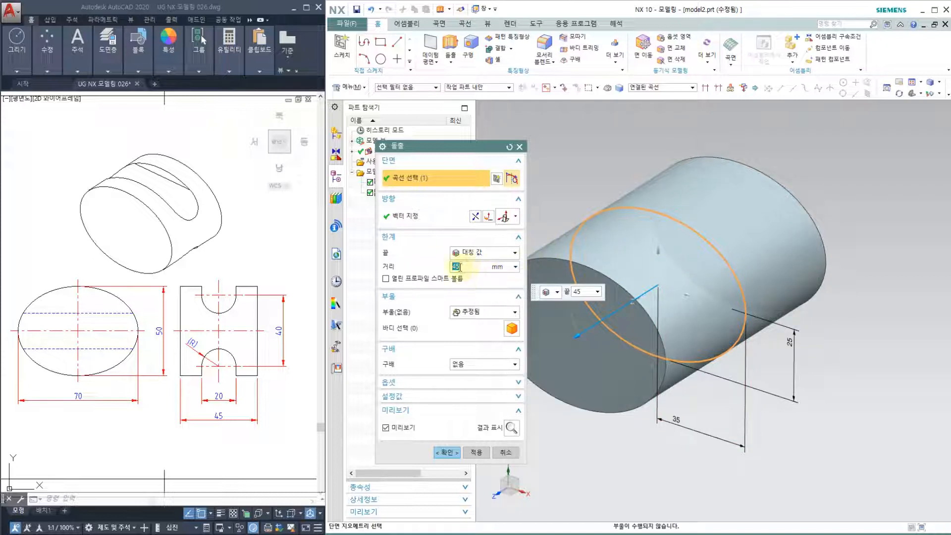
{"action": "middle_click_drag", "start_coordinate": [701, 411], "coordinate": [672, 292]}
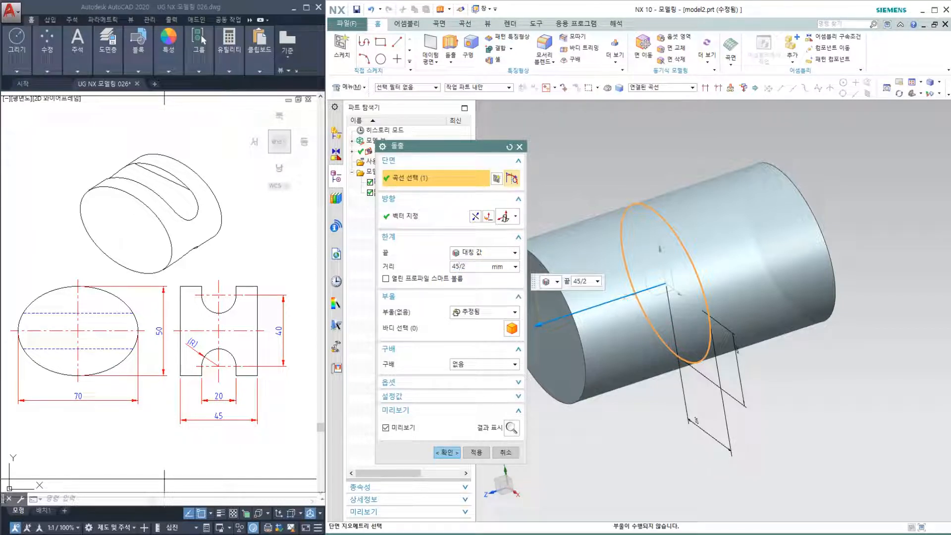
{"action": "key", "text": "Return"}
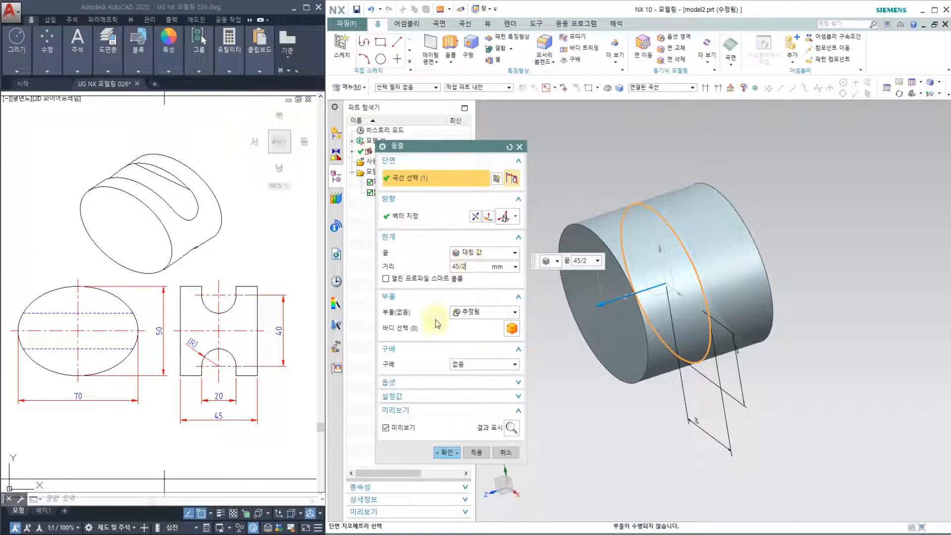
{"action": "left_click", "coordinate": [447, 453]}
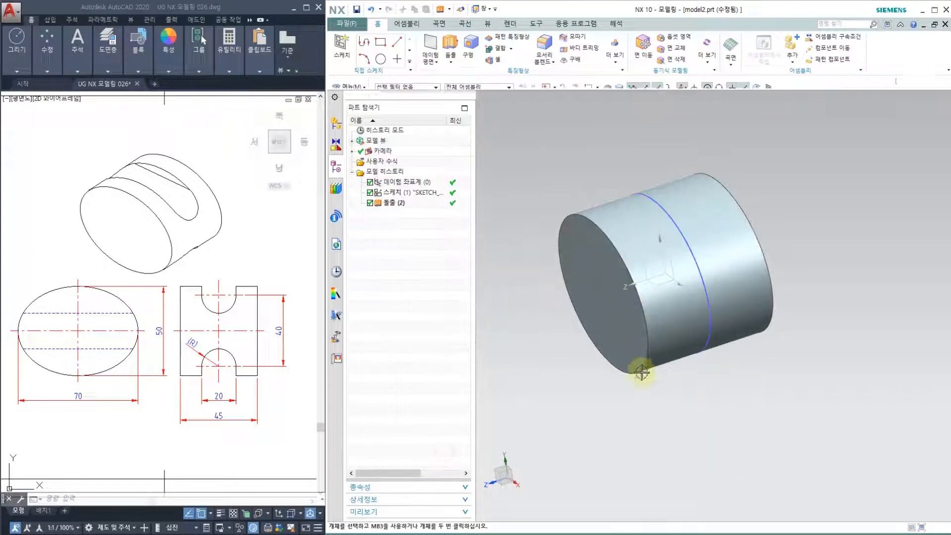
Create a sketch on the YZ datum plane through the middle of the elliptical block
{"action": "mouse_move", "coordinate": [637, 365]}
{"action": "middle_mouse_down"}
{"action": "mouse_move", "coordinate": [691, 348]}
{"action": "mouse_move", "coordinate": [660, 354]}
{"action": "mouse_move", "coordinate": [673, 354]}
{"action": "mouse_move", "coordinate": [668, 347]}
{"action": "middle_mouse_up"}
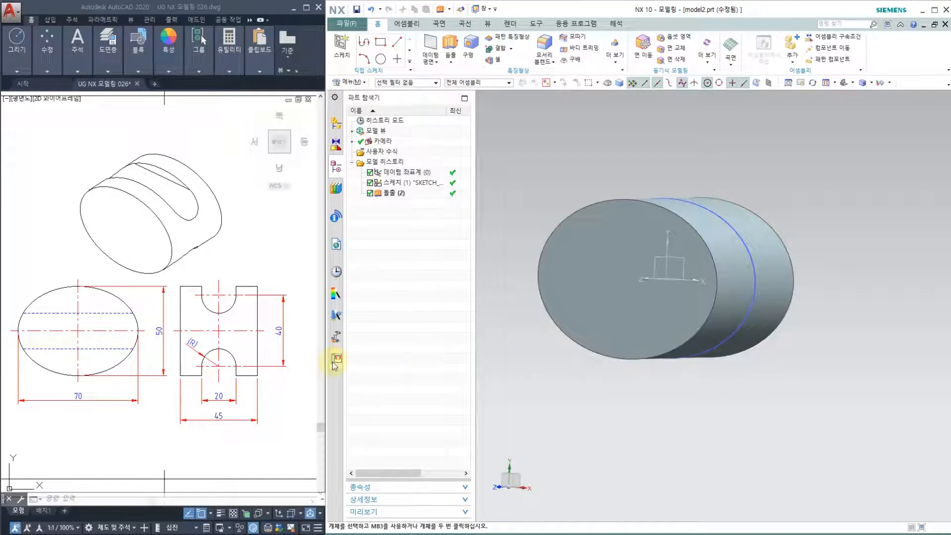
{"action": "mouse_move", "coordinate": [575, 405]}
{"action": "middle_mouse_down"}
{"action": "mouse_move", "coordinate": [599, 403]}
{"action": "mouse_move", "coordinate": [526, 397]}
{"action": "middle_mouse_up"}
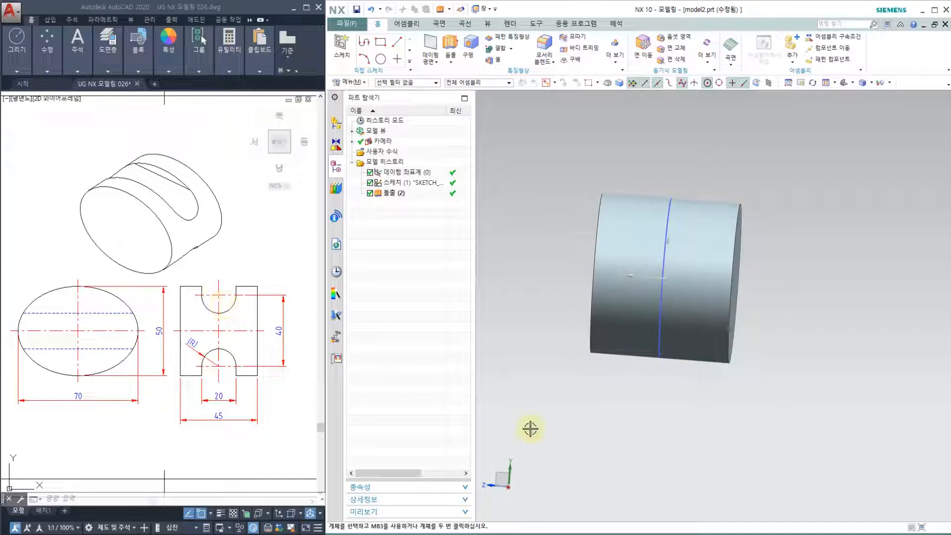
{"action": "middle_click_drag", "start_coordinate": [530, 429], "coordinate": [569, 443]}
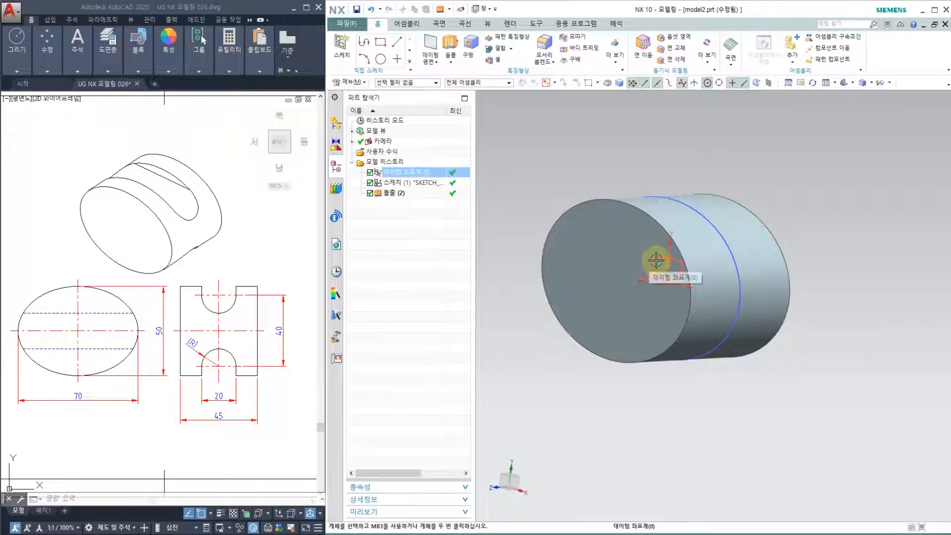
{"action": "left_click", "coordinate": [342, 43]}
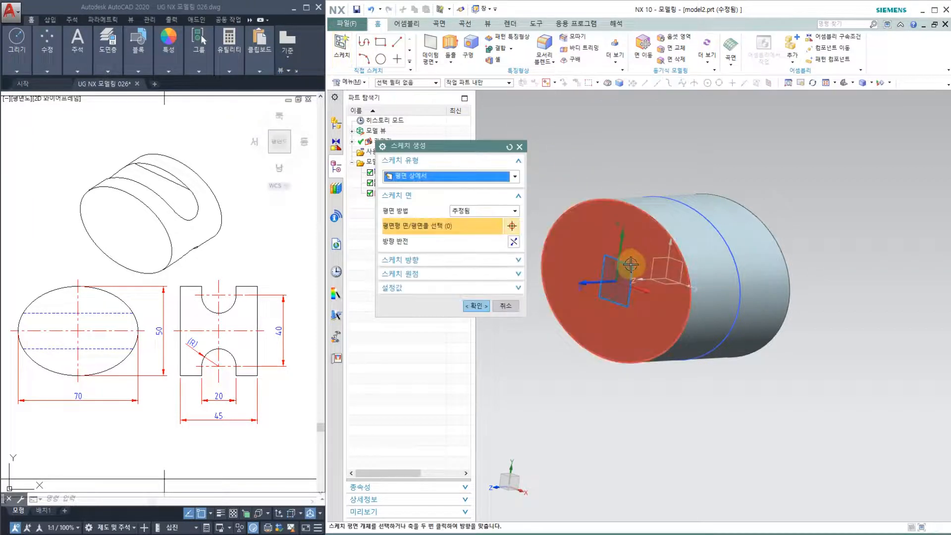
{"action": "mouse_move", "coordinate": [613, 266]}
{"action": "middle_mouse_down"}
{"action": "mouse_move", "coordinate": [605, 269]}
{"action": "mouse_move", "coordinate": [635, 263]}
{"action": "mouse_move", "coordinate": [637, 273]}
{"action": "middle_mouse_up"}
{"action": "left_click", "coordinate": [637, 253]}
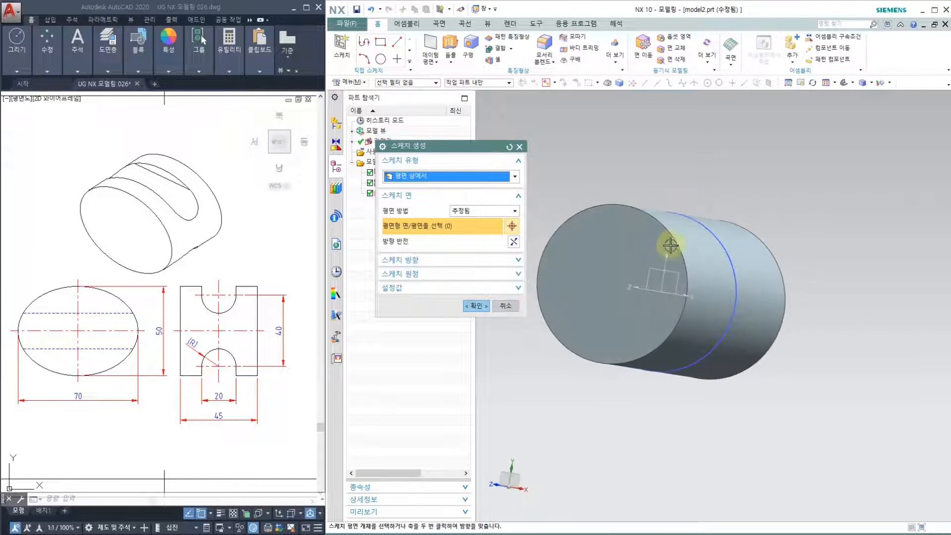
{"action": "left_click", "coordinate": [655, 267]}
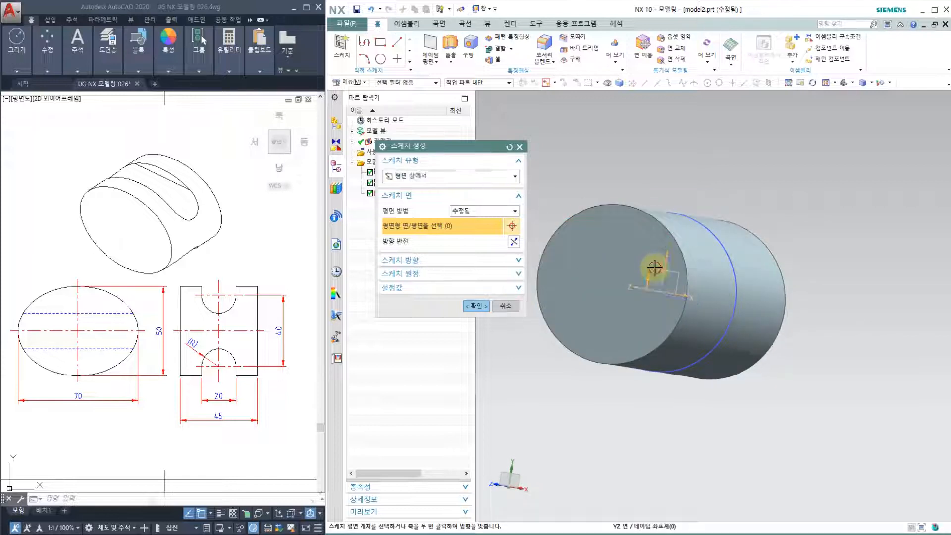
{"action": "middle_click_drag", "start_coordinate": [674, 435], "coordinate": [655, 442]}
{"action": "left_click", "coordinate": [476, 306]}
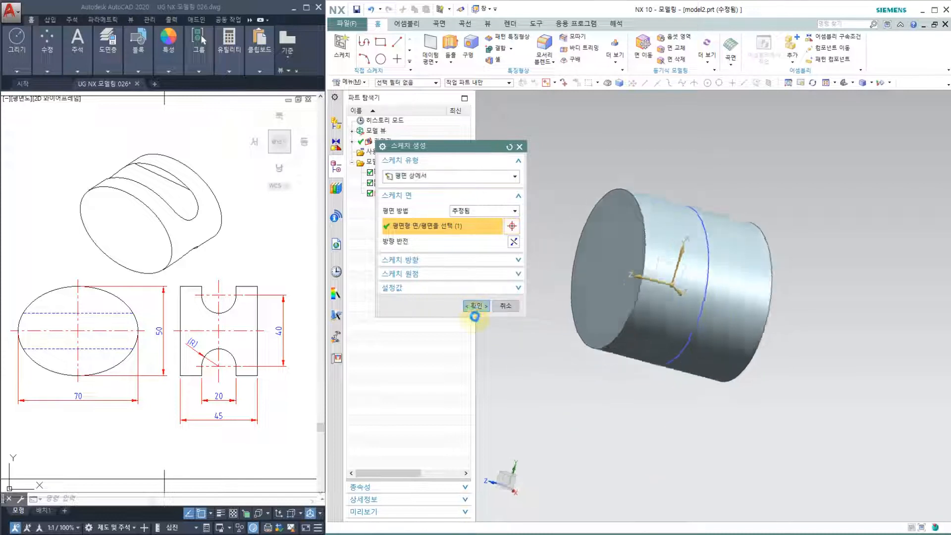
{"action": "scroll", "coordinate": [786, 334], "scroll_direction": "up", "scroll_amount": 2}
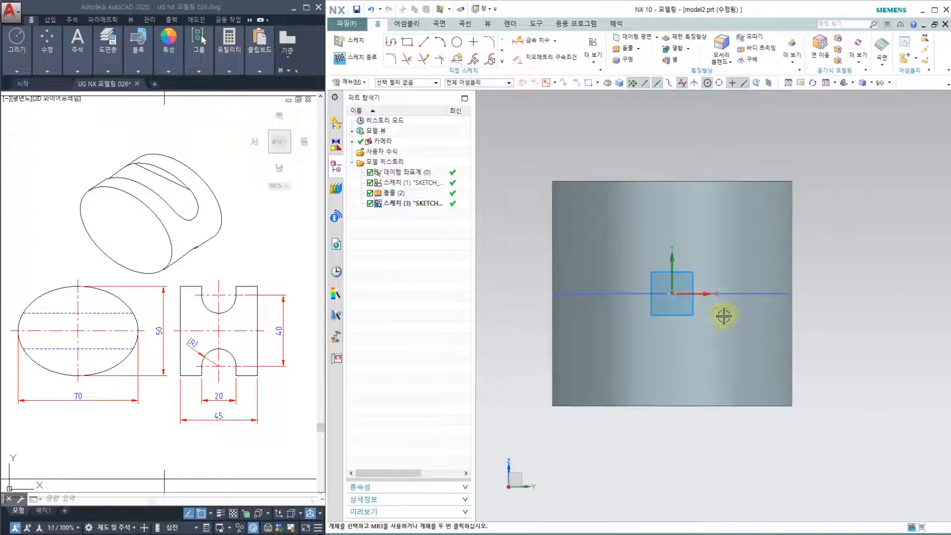
Sketch a closed U-shaped slot profile about 18 mm wide across the block's upper edge, with vertical sides, a rounded bottom and a horizontal top line
{"action": "mouse_move", "coordinate": [675, 300]}
{"action": "middle_mouse_down"}
{"action": "mouse_move", "coordinate": [667, 331]}
{"action": "mouse_move", "coordinate": [652, 296]}
{"action": "middle_mouse_up"}
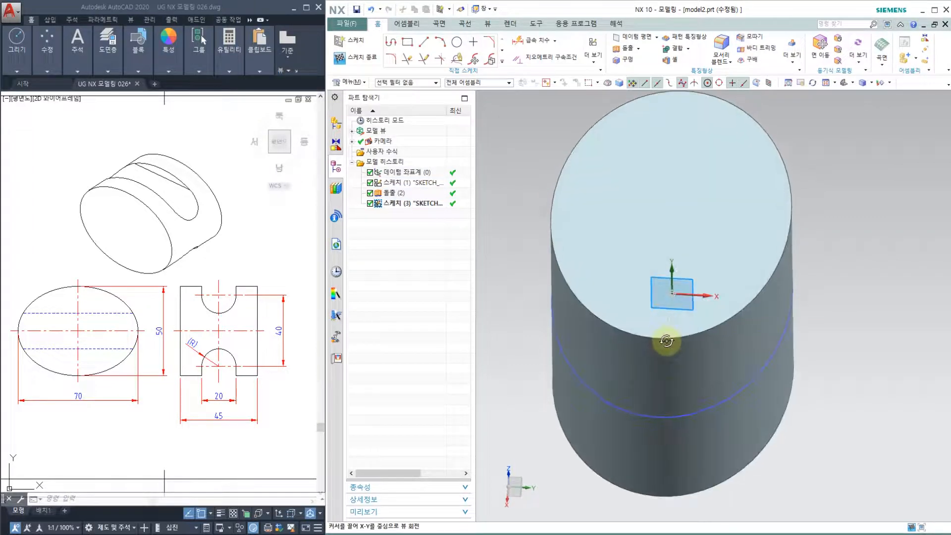
{"action": "middle_click_drag", "start_coordinate": [765, 399], "coordinate": [693, 431]}
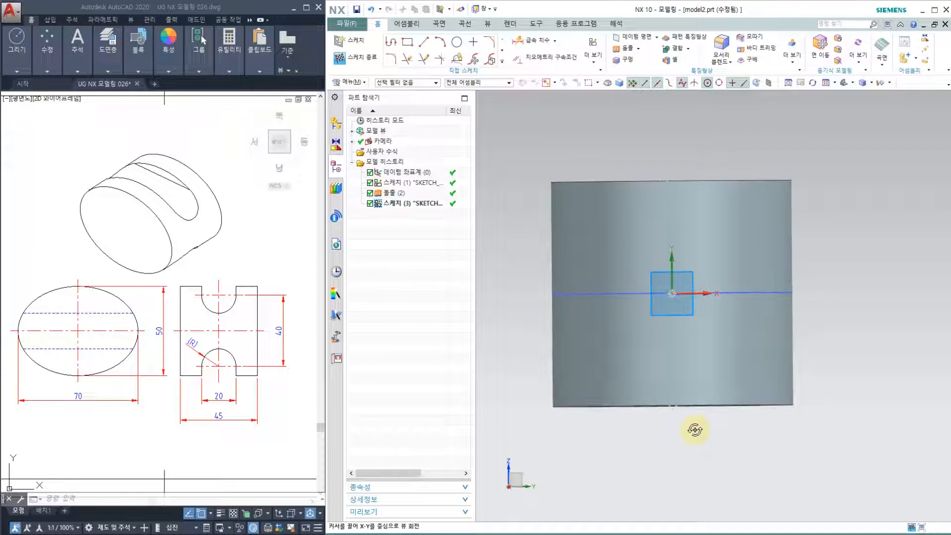
{"action": "middle_click_drag", "start_coordinate": [889, 423], "coordinate": [921, 340]}
{"action": "key", "text": "F8"}
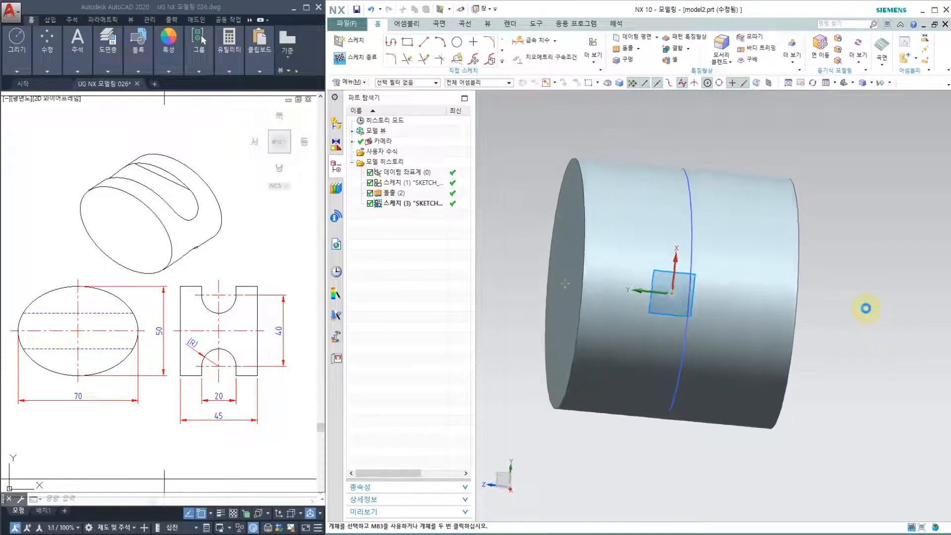
{"action": "left_click", "coordinate": [774, 214]}
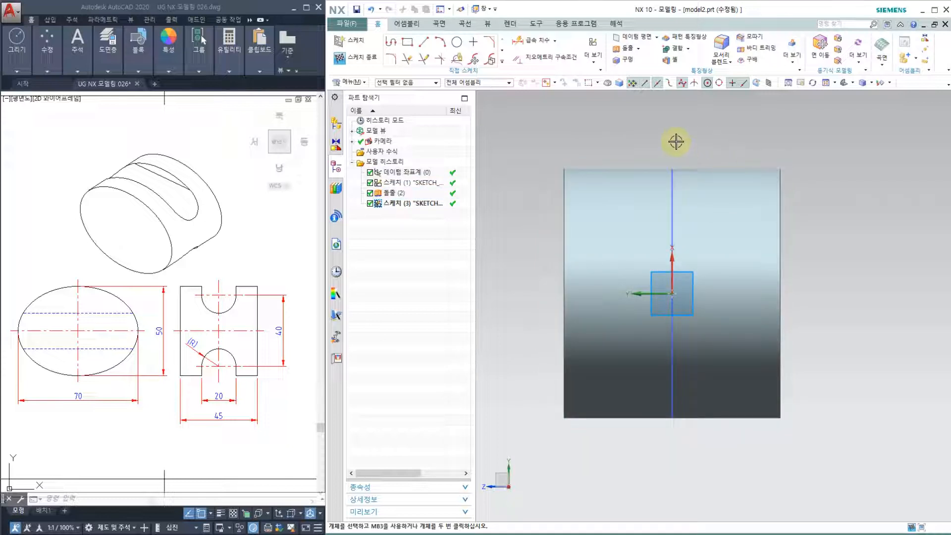
{"action": "left_click", "coordinate": [391, 43]}
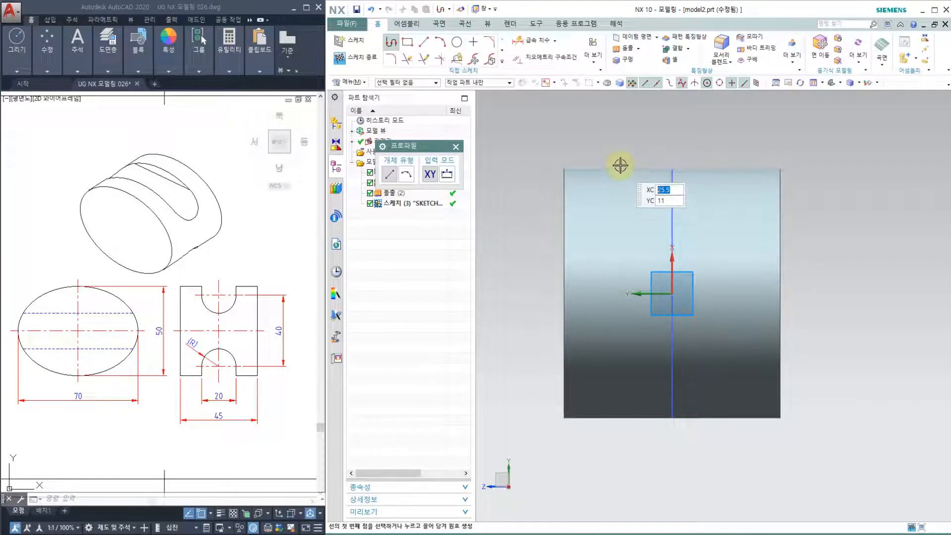
{"action": "key", "text": "Escape"}
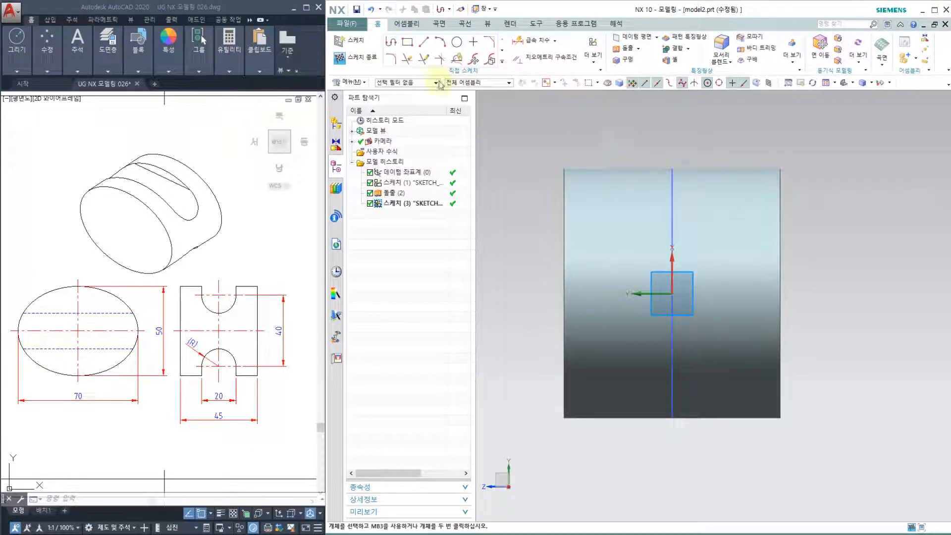
{"action": "left_click", "coordinate": [391, 43]}
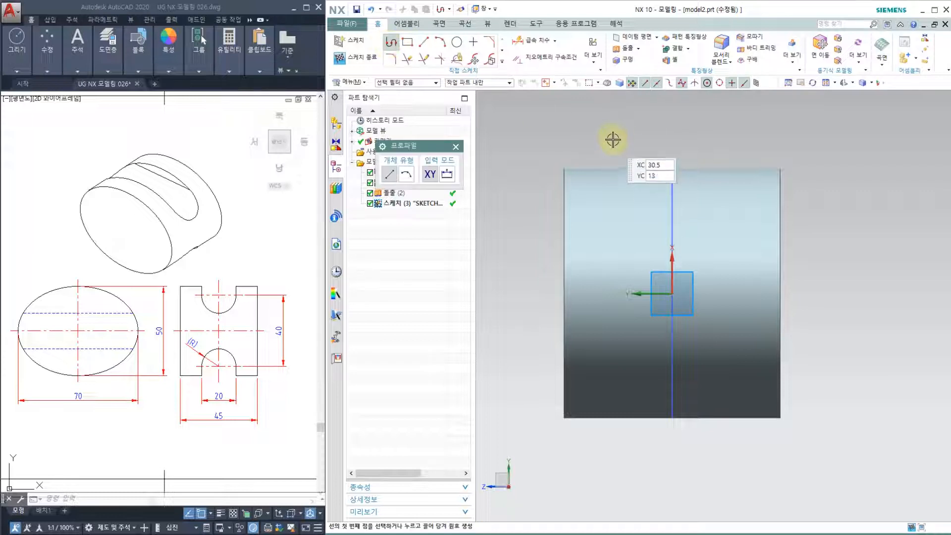
{"action": "left_click", "coordinate": [621, 141]}
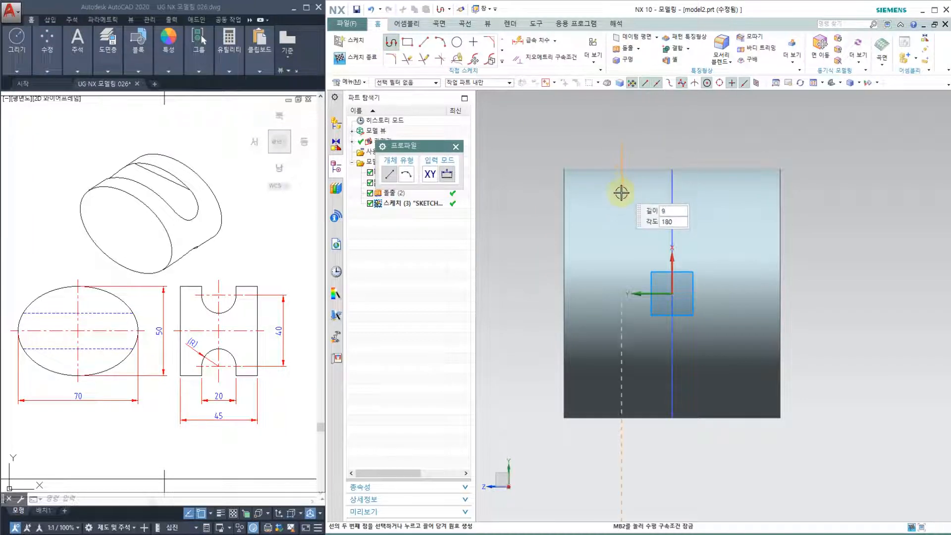
{"action": "left_click", "coordinate": [622, 208]}
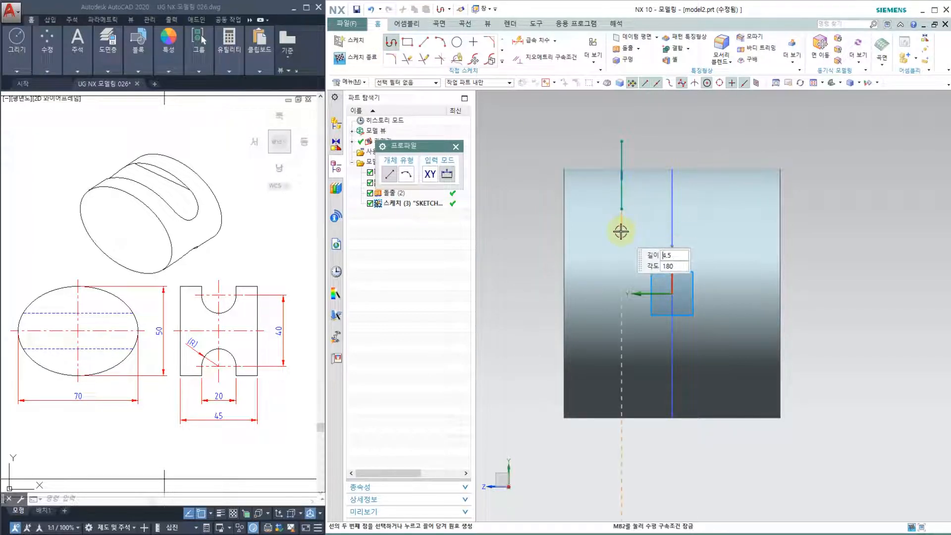
{"action": "type", "text": "4.5"}
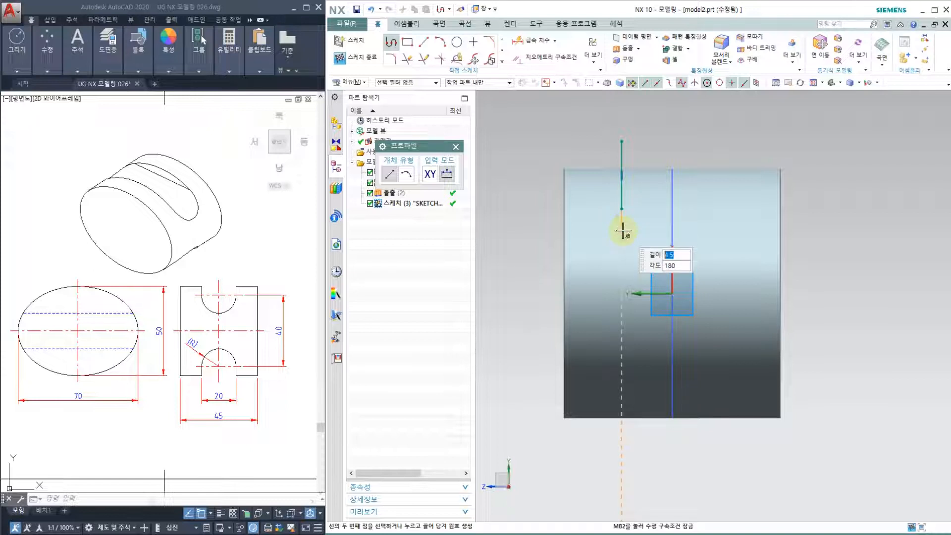
{"action": "left_click_drag", "start_coordinate": [623, 231], "coordinate": [644, 240]}
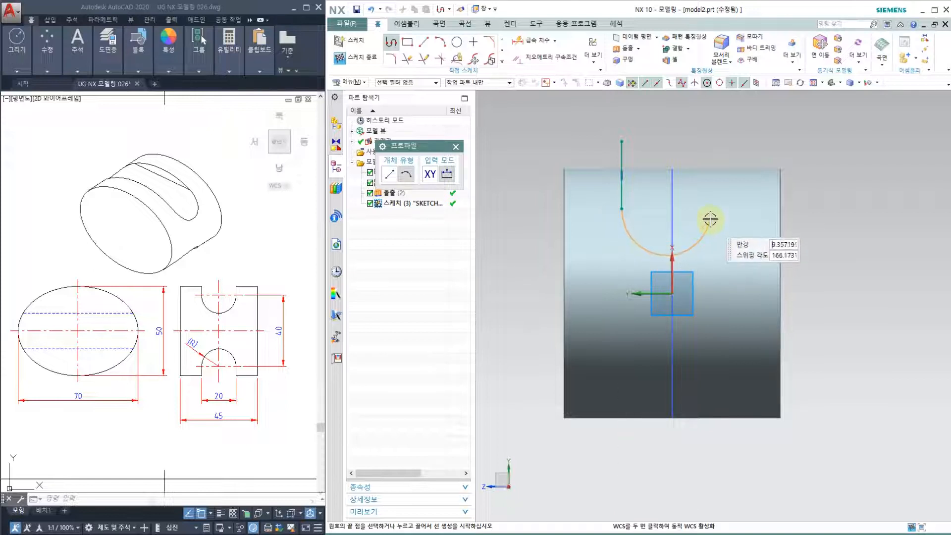
{"action": "left_click", "coordinate": [709, 141]}
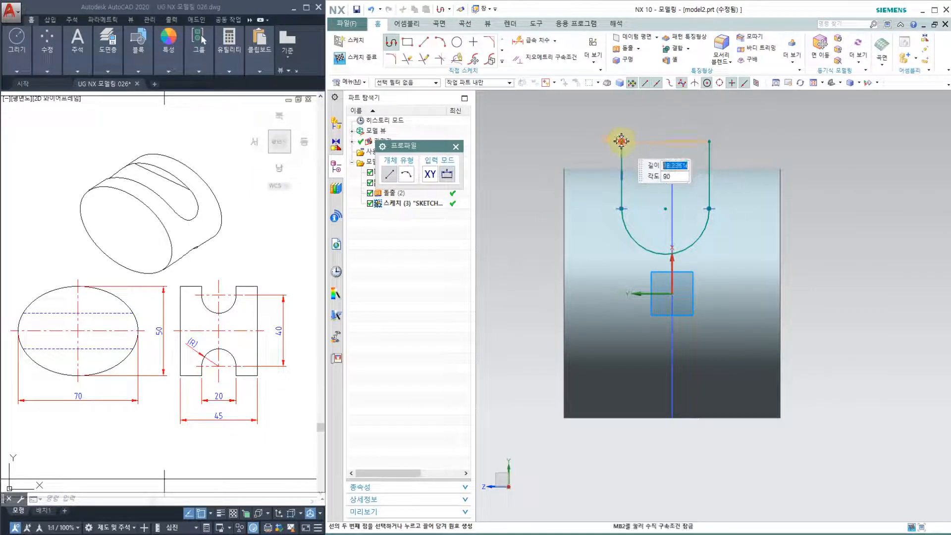
{"action": "left_click", "coordinate": [621, 141]}
{"action": "left_click", "coordinate": [456, 146]}
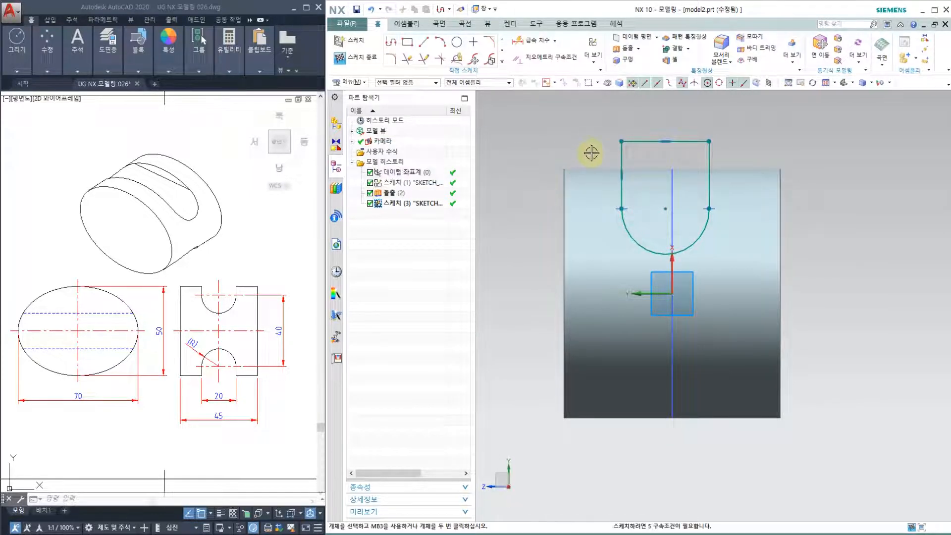
Constrain the two straight sides of the slot profile parallel to each other
{"action": "scroll", "coordinate": [591, 151], "scroll_direction": "up", "scroll_amount": 1}
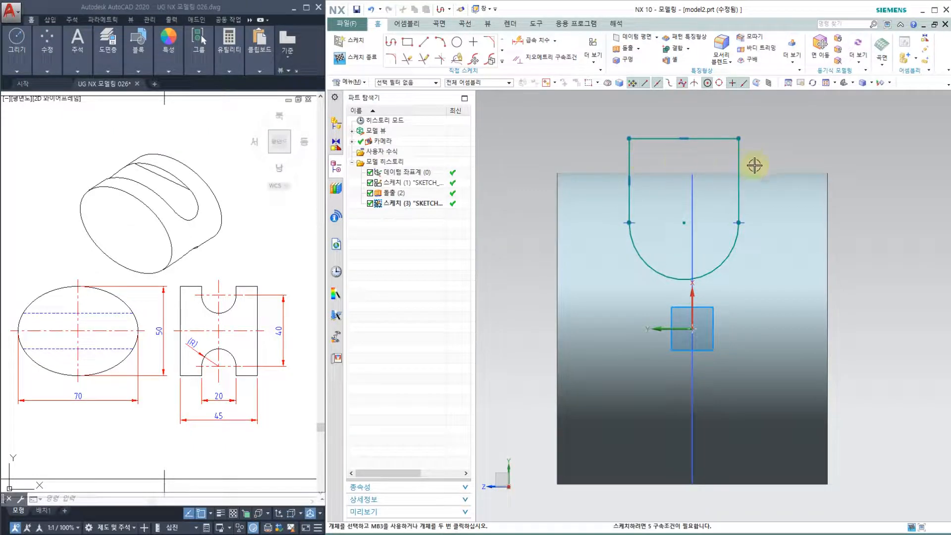
{"action": "left_click", "coordinate": [542, 56]}
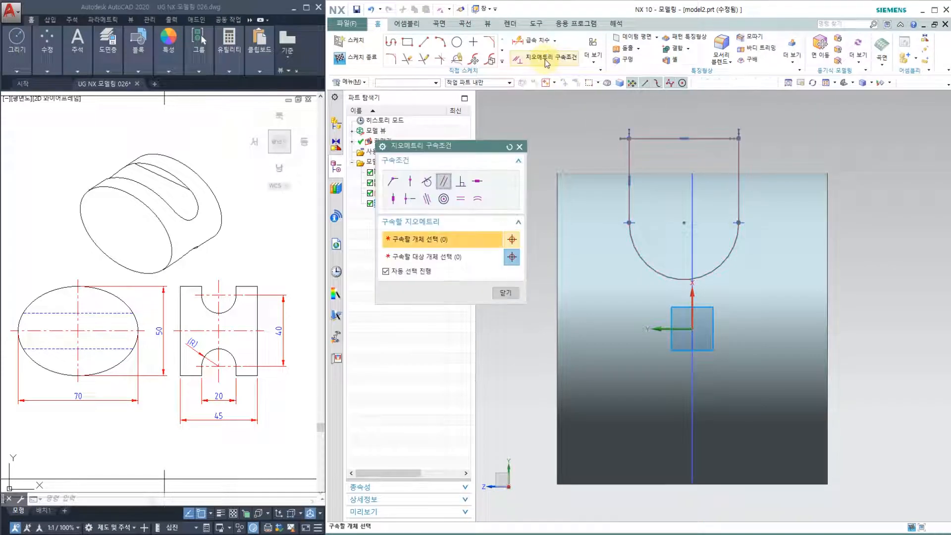
{"action": "left_click", "coordinate": [444, 182]}
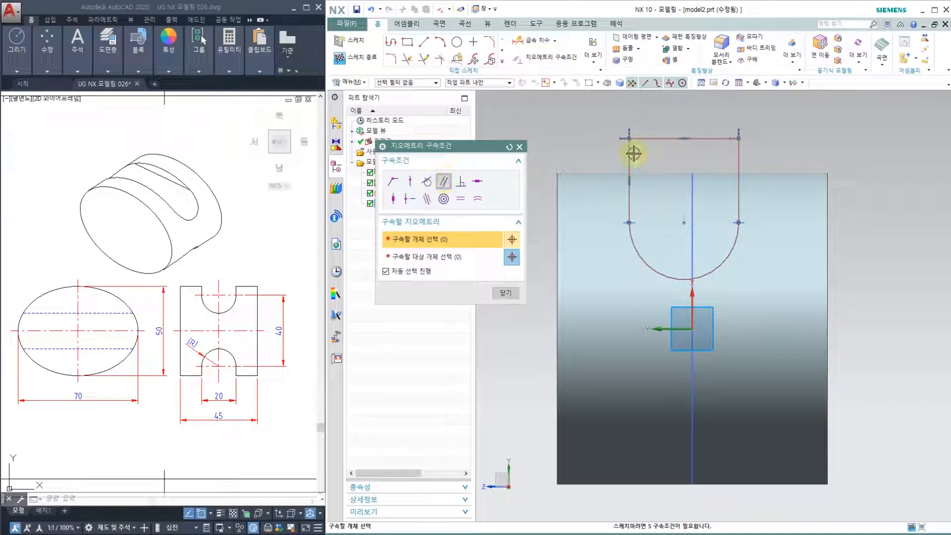
{"action": "left_click", "coordinate": [629, 153]}
{"action": "left_click", "coordinate": [738, 158]}
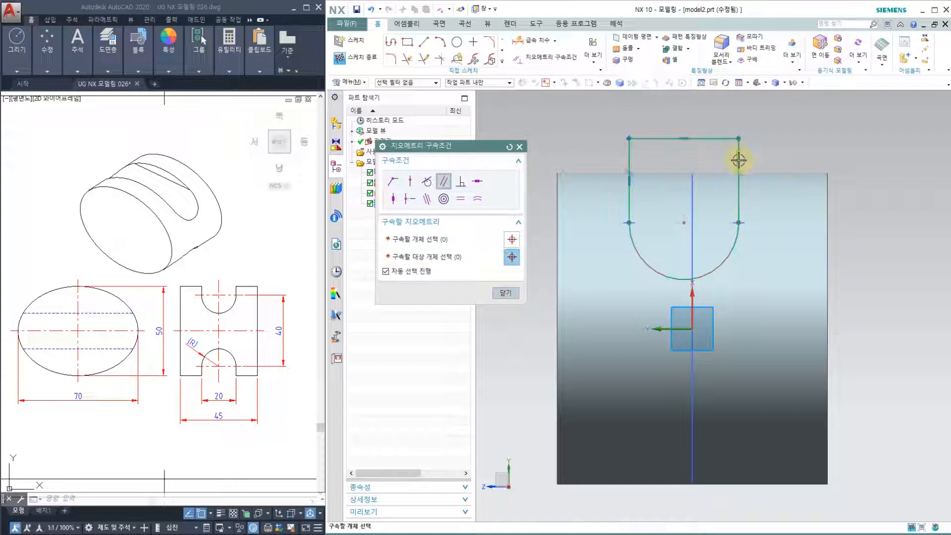
{"action": "left_click", "coordinate": [503, 293]}
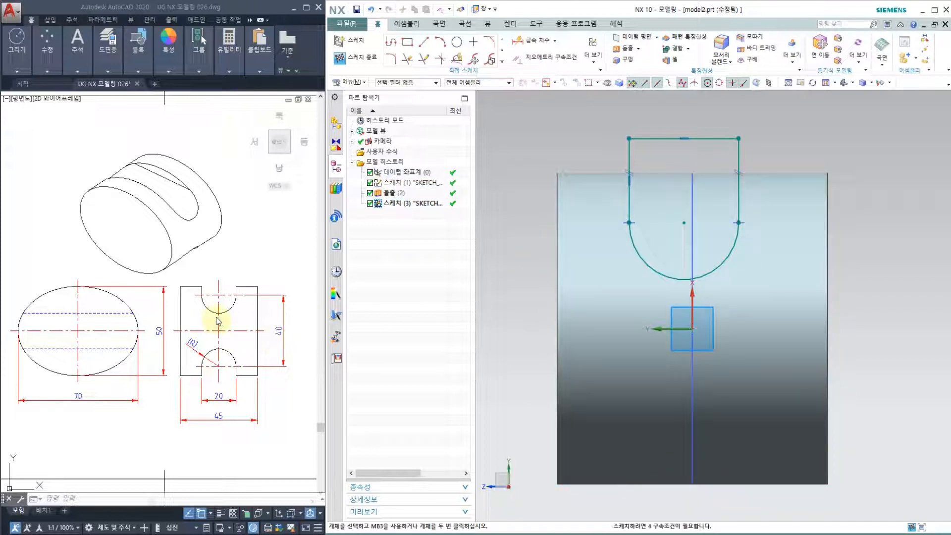
Constrain the slot arc's center point onto the vertical X axis of the sketch with a point-on-curve constraint
{"action": "scroll", "coordinate": [218, 321], "scroll_direction": "up", "scroll_amount": 3}
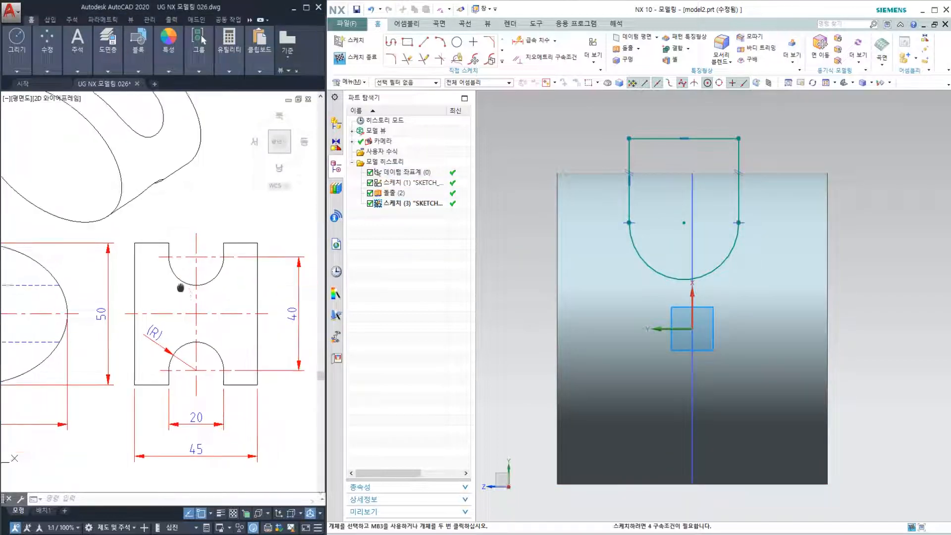
{"action": "left_click", "coordinate": [543, 59]}
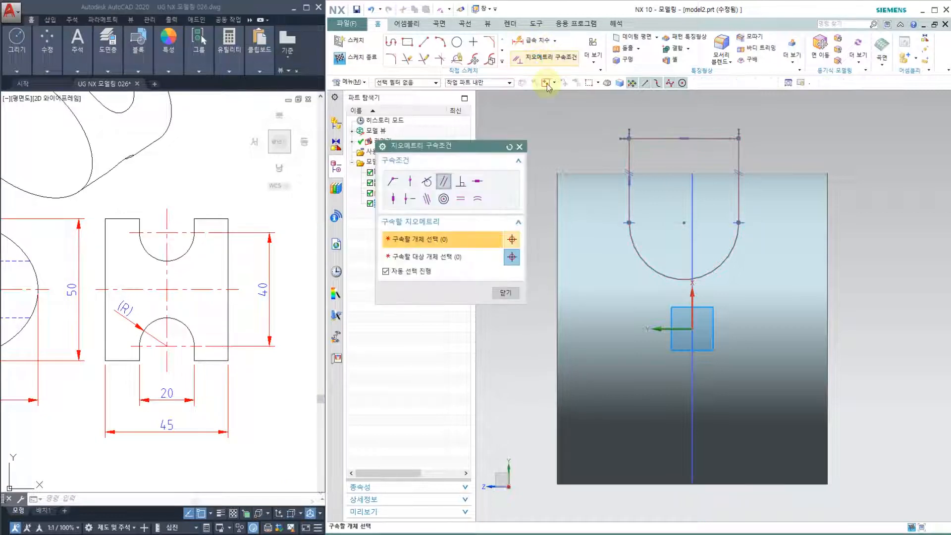
{"action": "left_click", "coordinate": [410, 184]}
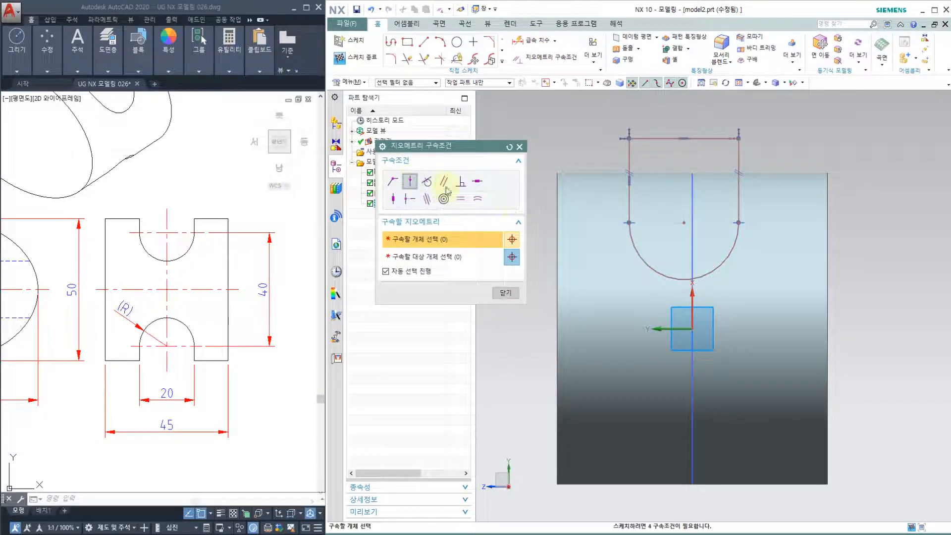
{"action": "left_click", "coordinate": [682, 224]}
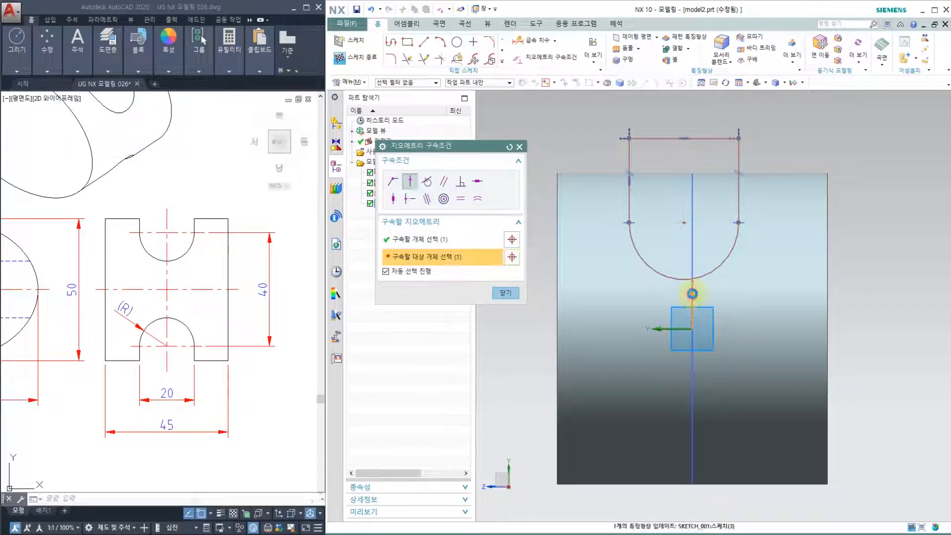
{"action": "left_click", "coordinate": [693, 293]}
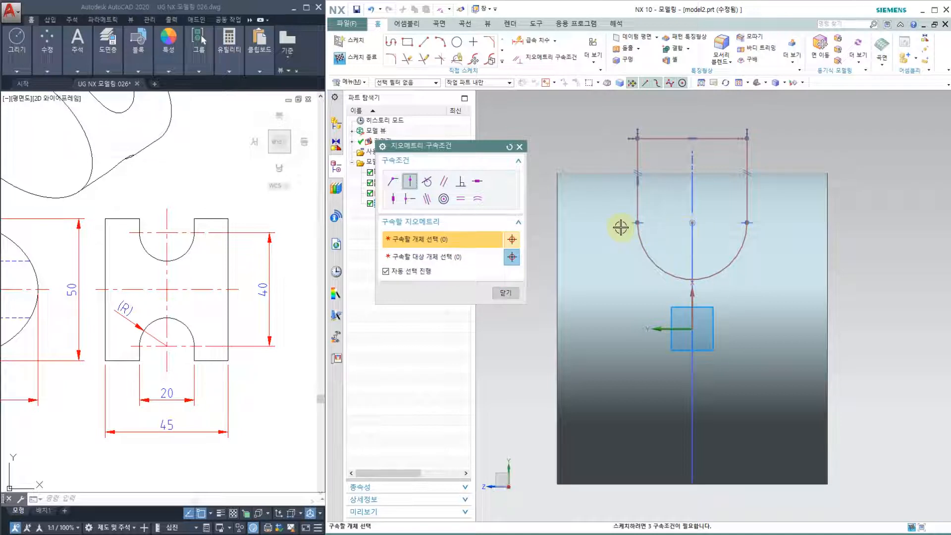
{"action": "left_click", "coordinate": [504, 292]}
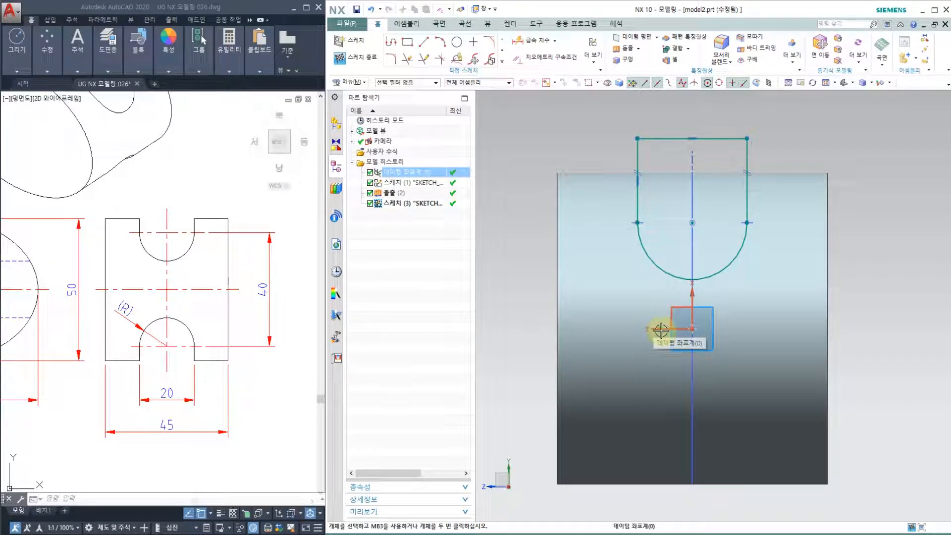
Add a rapid dimension of 20 mm from the horizontal Y axis to the slot arc's center
{"action": "left_click", "coordinate": [684, 232]}
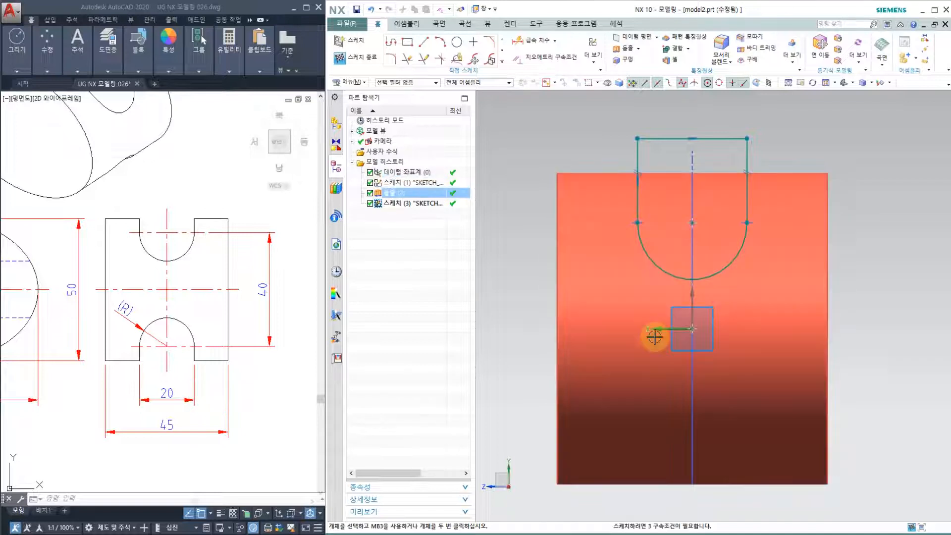
{"action": "key", "text": "Escape"}
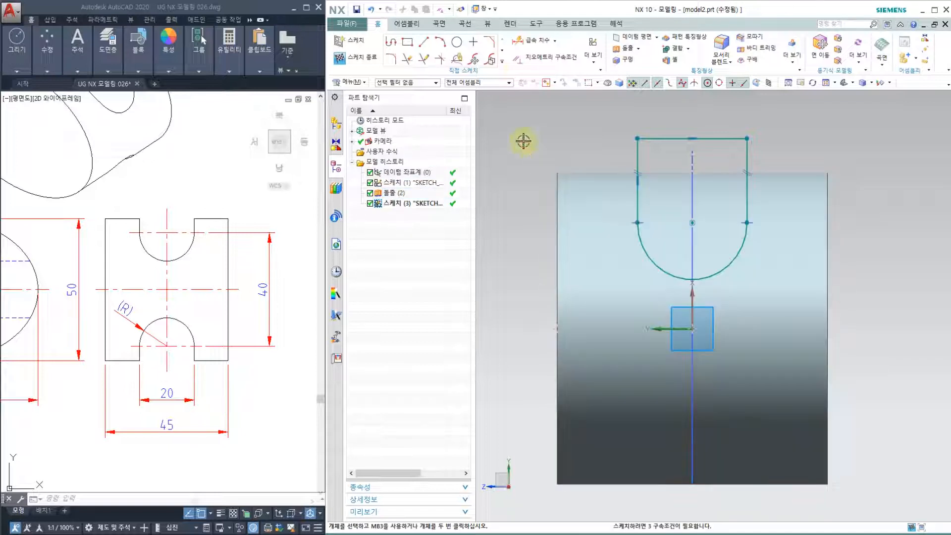
{"action": "left_click", "coordinate": [682, 230]}
{"action": "left_click", "coordinate": [663, 324]}
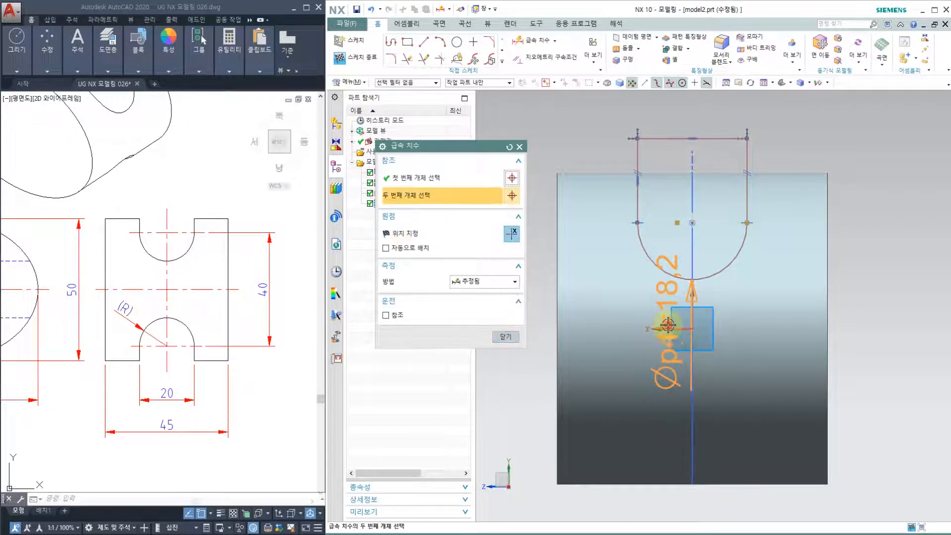
{"action": "left_click", "coordinate": [542, 303]}
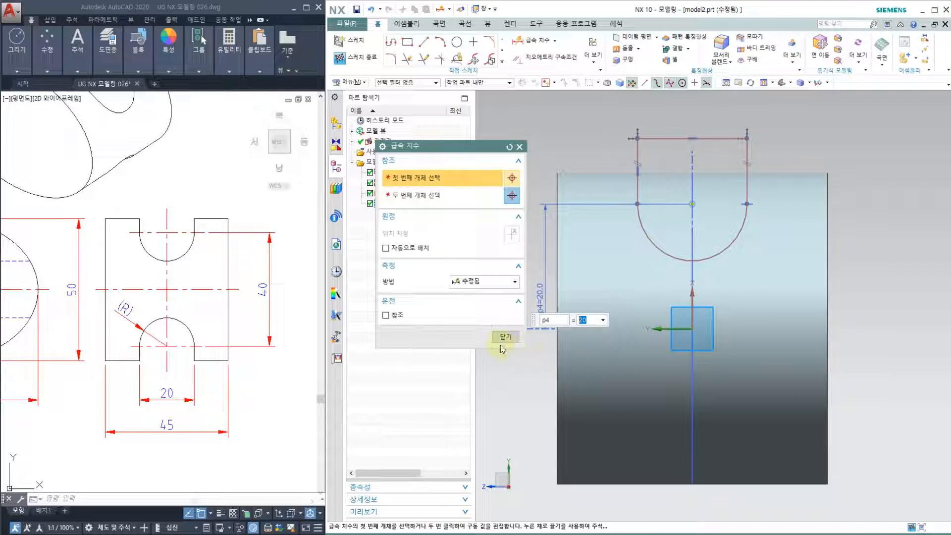
{"action": "left_click", "coordinate": [505, 337]}
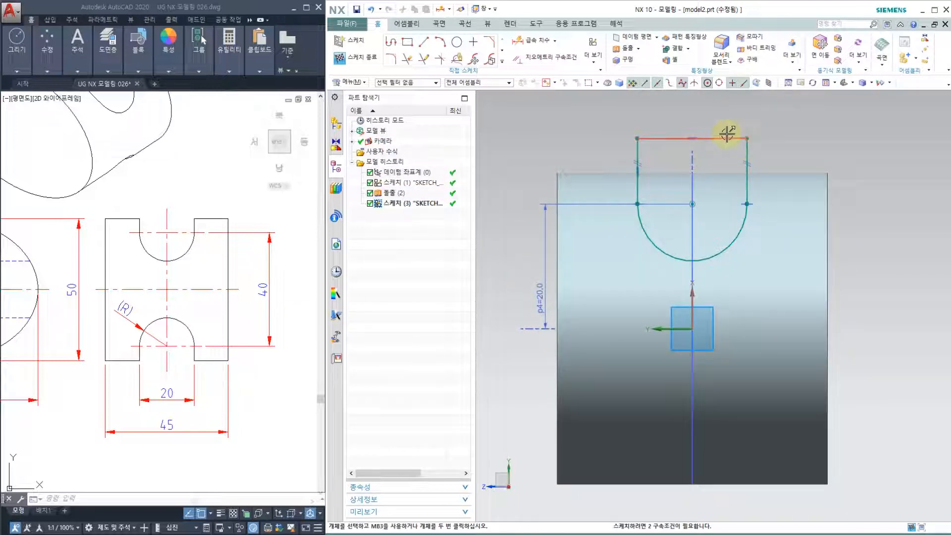
Dimension the slot profile's top line to a width of 20 mm and move that line farther above the block's upper edge
{"action": "left_click", "coordinate": [664, 139]}
{"action": "left_click", "coordinate": [679, 117]}
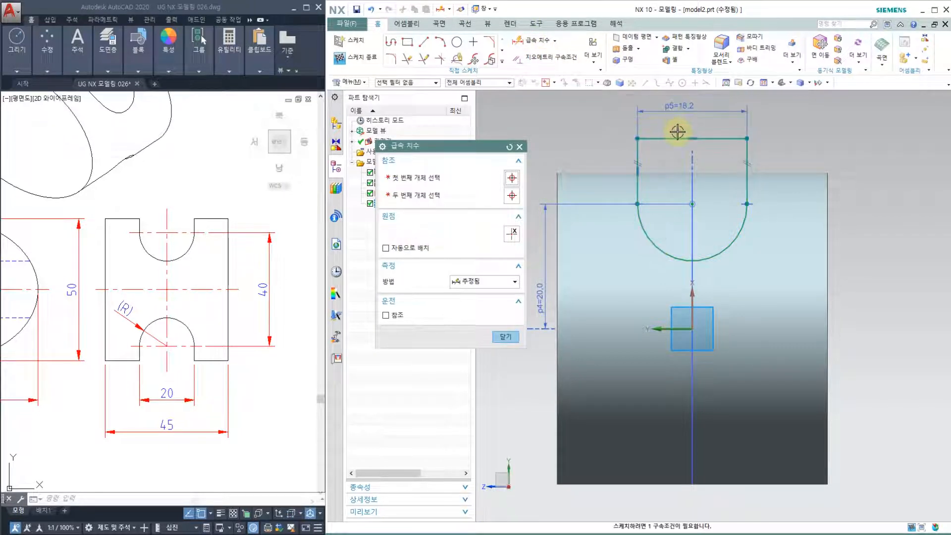
{"action": "scroll", "coordinate": [713, 116], "scroll_direction": "down", "scroll_amount": 3}
{"action": "scroll", "coordinate": [727, 194], "scroll_direction": "up", "scroll_amount": 3}
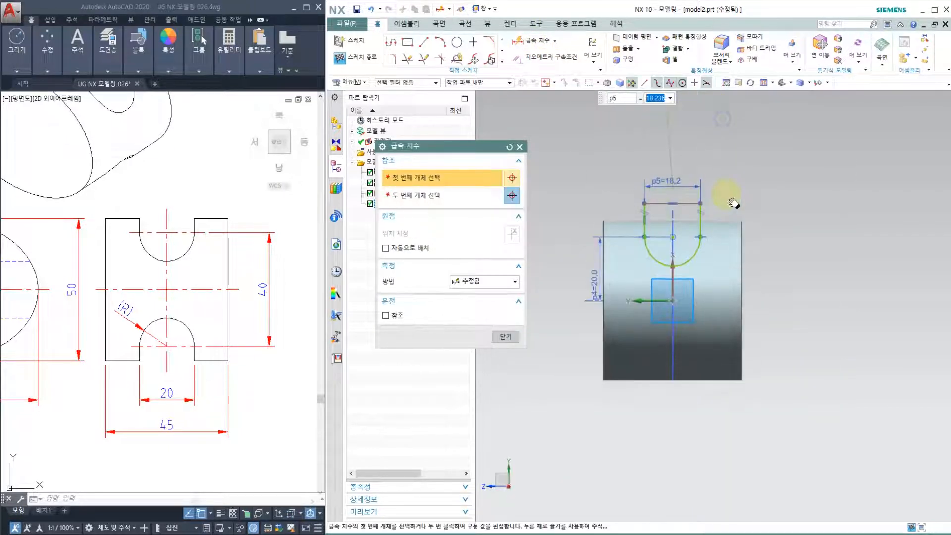
{"action": "type", "text": "20"}
{"action": "key", "text": "Return"}
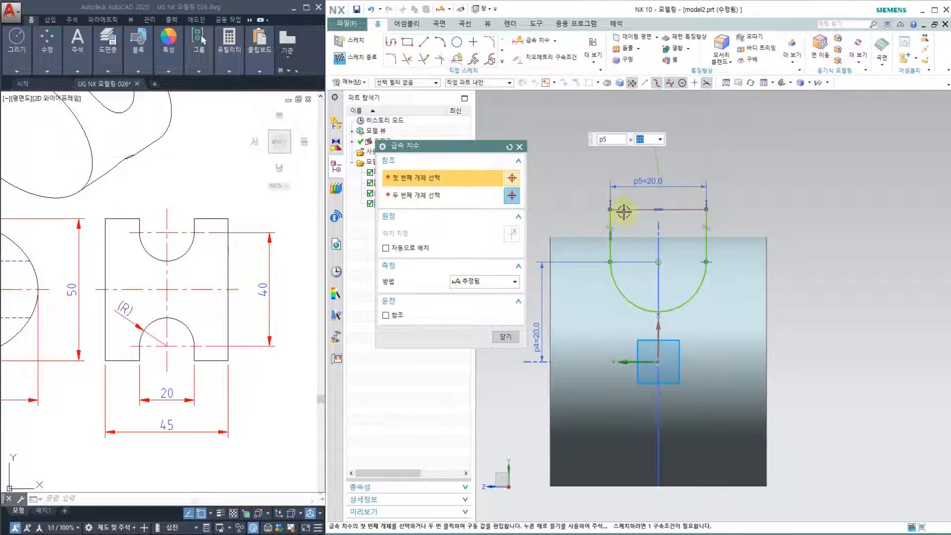
{"action": "left_click", "coordinate": [505, 337]}
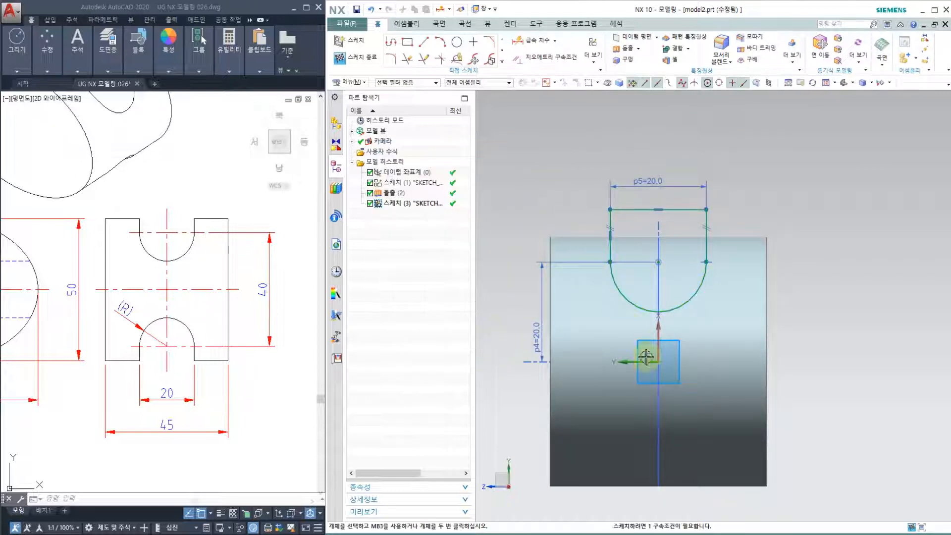
{"action": "mouse_move", "coordinate": [685, 216]}
{"action": "left_mouse_down"}
{"action": "mouse_move", "coordinate": [688, 133]}
{"action": "mouse_move", "coordinate": [679, 206]}
{"action": "left_mouse_up"}
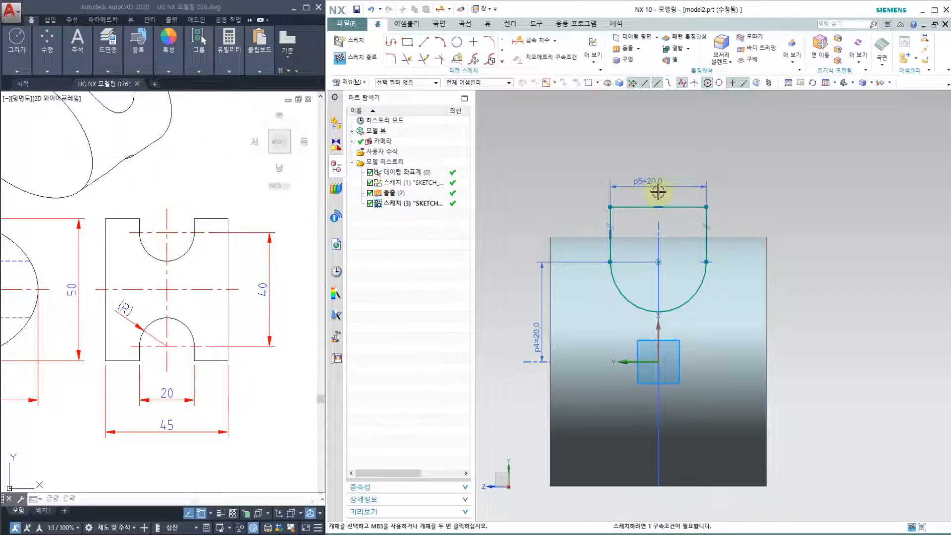
{"action": "mouse_move", "coordinate": [647, 210]}
{"action": "left_mouse_down"}
{"action": "mouse_move", "coordinate": [645, 145]}
{"action": "mouse_move", "coordinate": [647, 198]}
{"action": "left_mouse_up"}
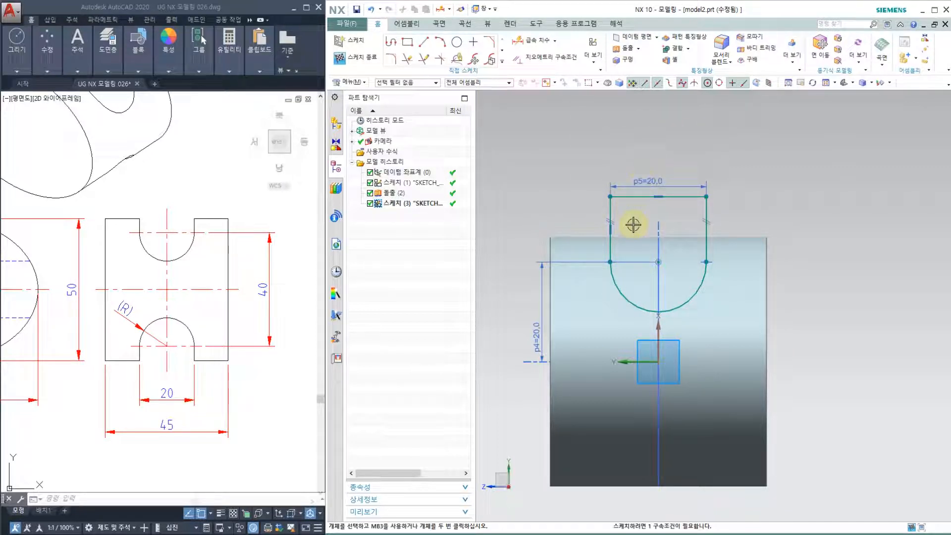
Finish the slot sketch and display the model as static wireframe
{"action": "left_click", "coordinate": [357, 62]}
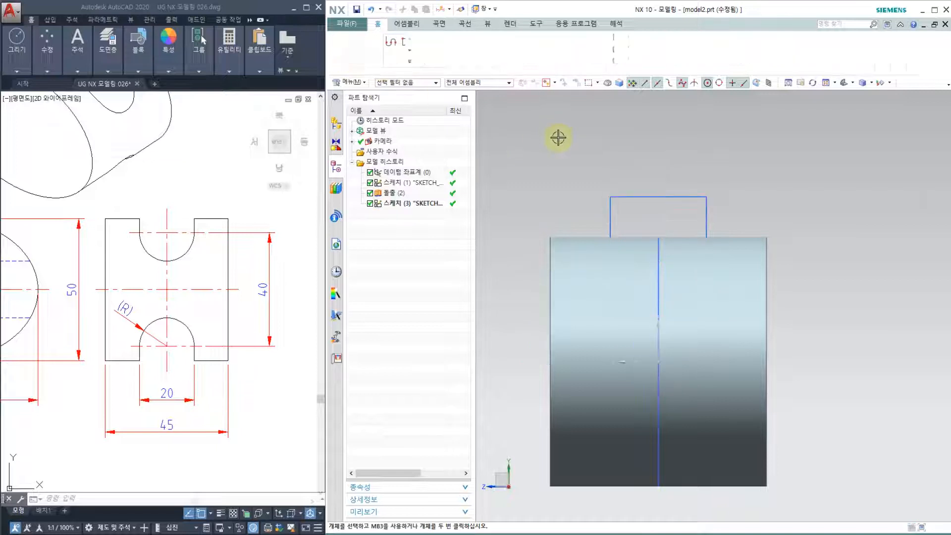
{"action": "mouse_move", "coordinate": [577, 170]}
{"action": "middle_mouse_down"}
{"action": "mouse_move", "coordinate": [604, 172]}
{"action": "mouse_move", "coordinate": [616, 187]}
{"action": "middle_mouse_up"}
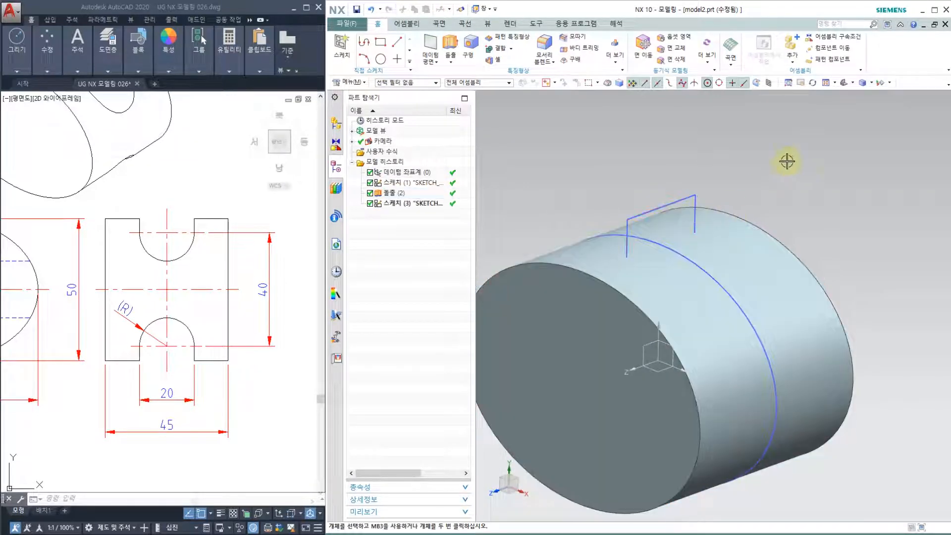
{"action": "right_click", "coordinate": [752, 138]}
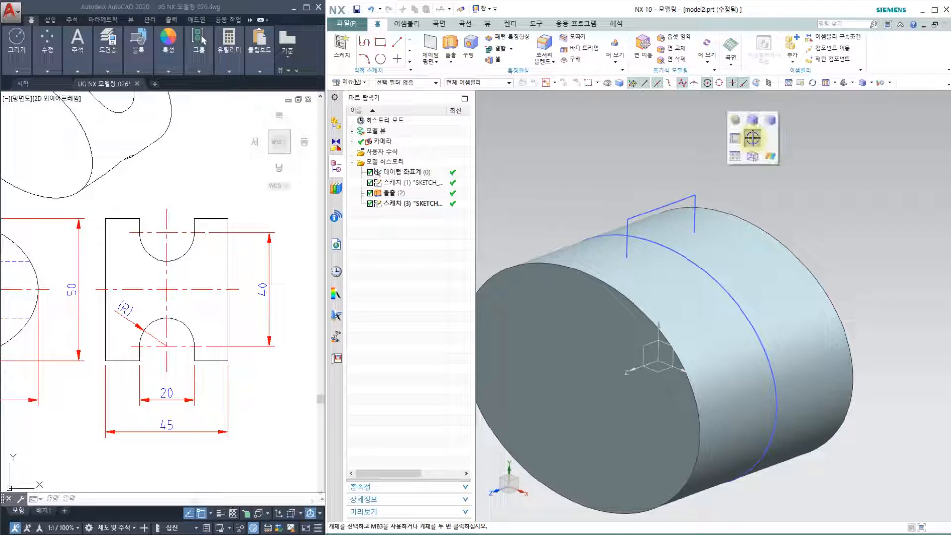
{"action": "left_click", "coordinate": [753, 138]}
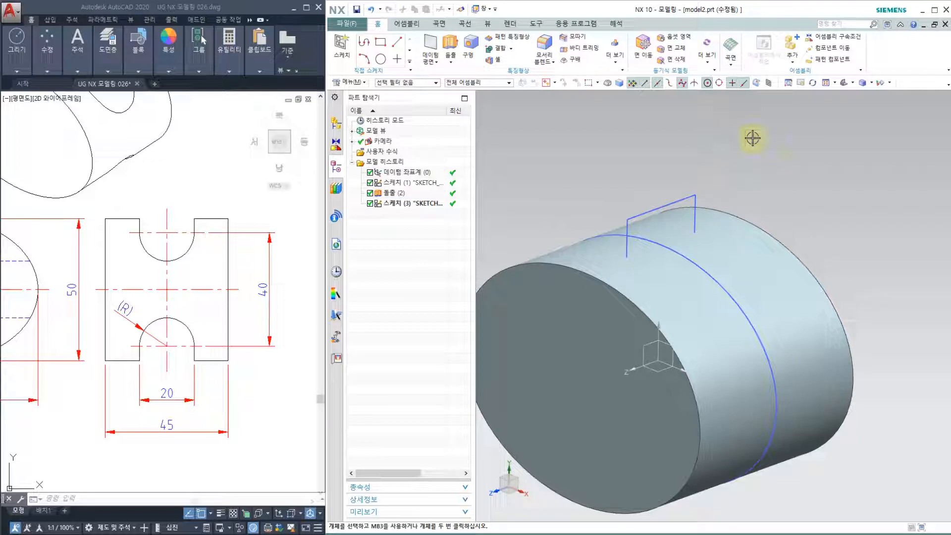
{"action": "right_click", "coordinate": [753, 138]}
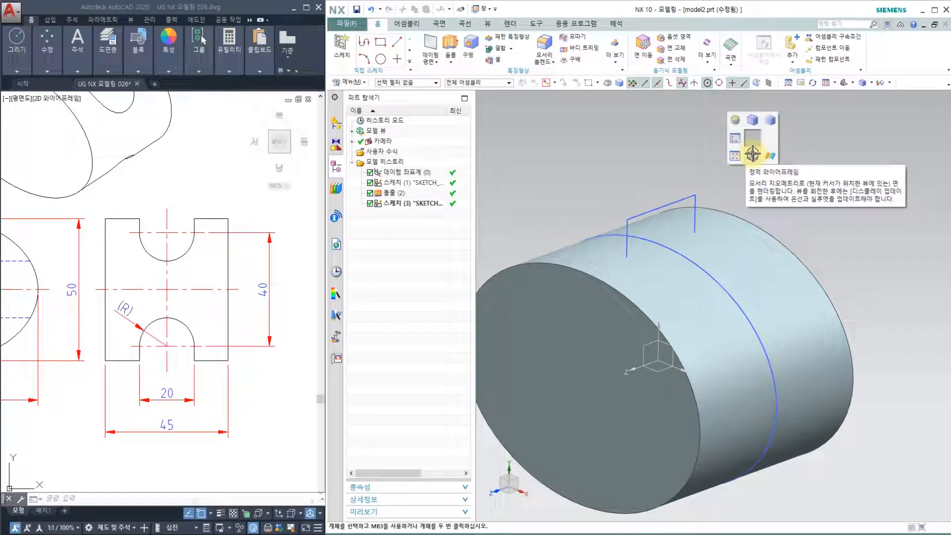
{"action": "left_click", "coordinate": [752, 154]}
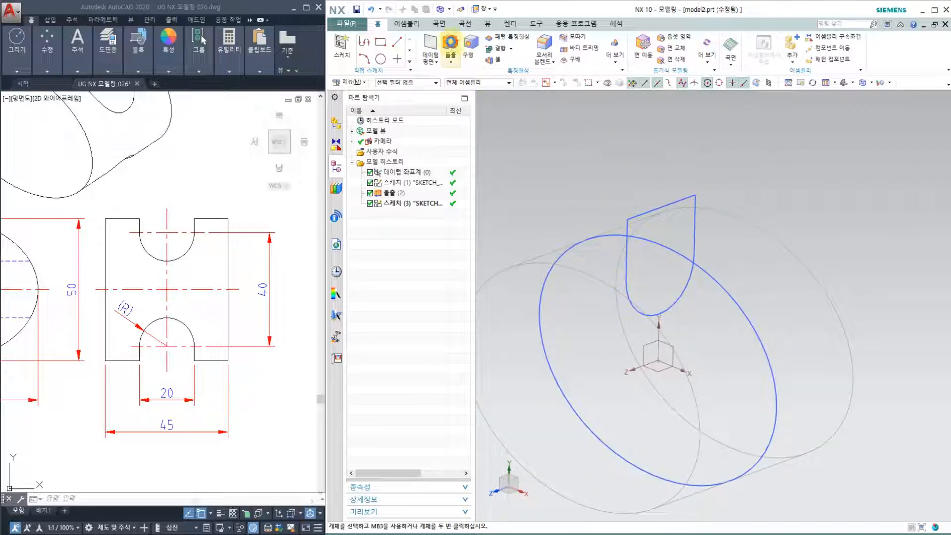
Set up an extrusion of the connected slot profile curves with a symmetric-value limit
{"action": "left_click", "coordinate": [450, 43]}
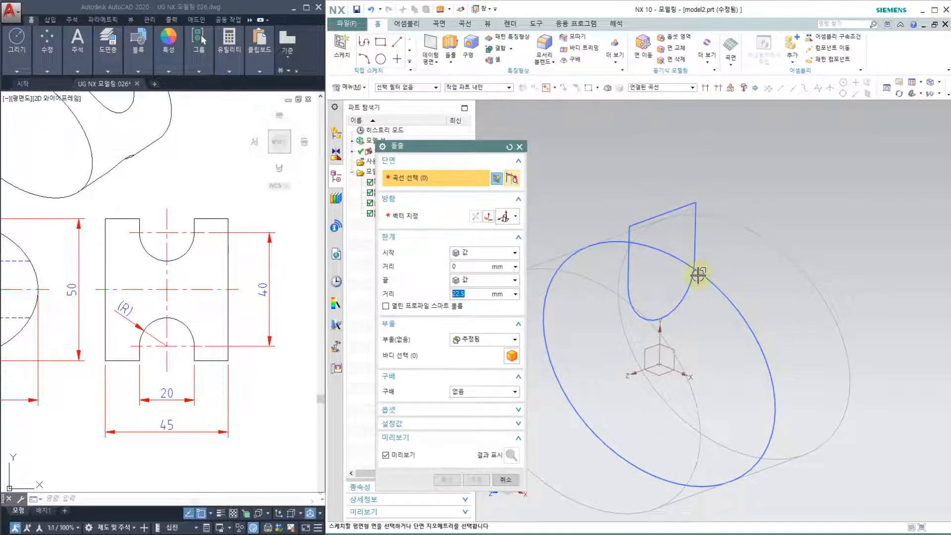
{"action": "left_click", "coordinate": [705, 90]}
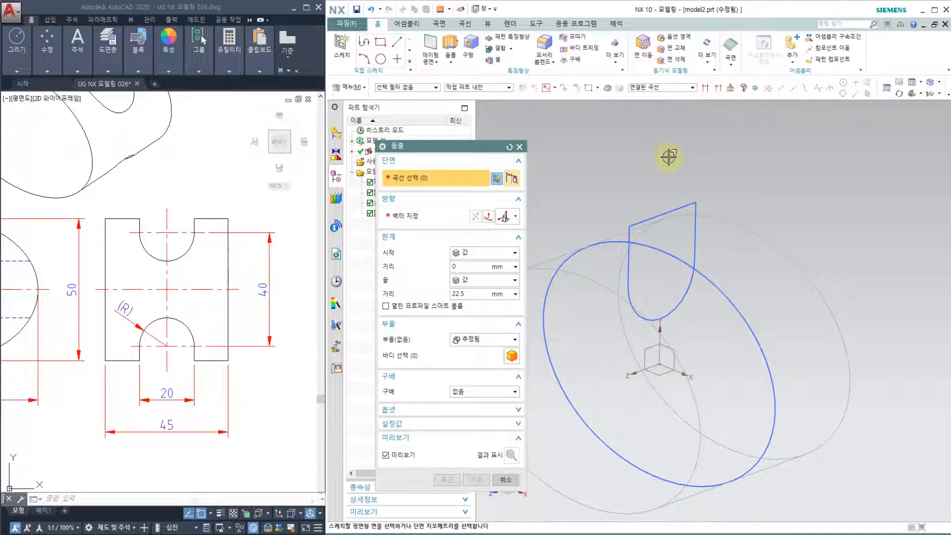
{"action": "left_click", "coordinate": [686, 201]}
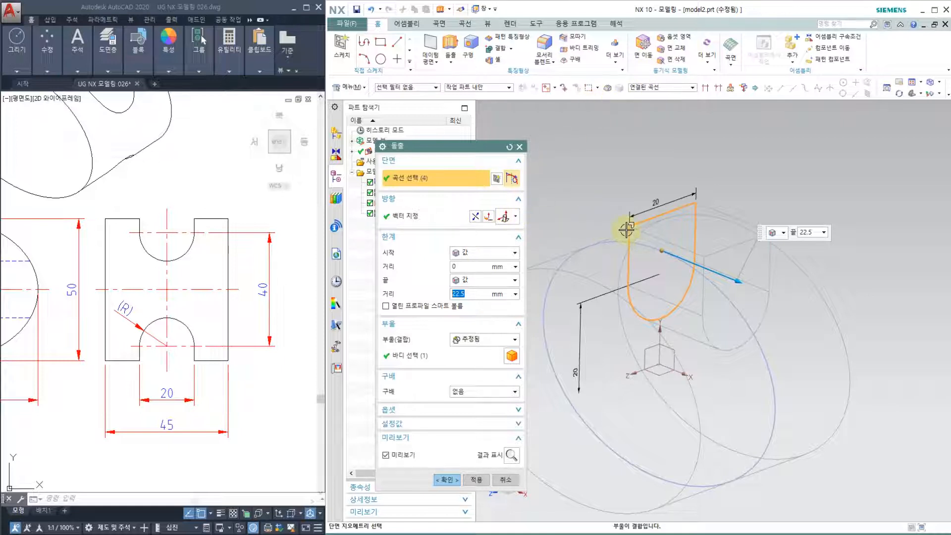
{"action": "left_click", "coordinate": [475, 252]}
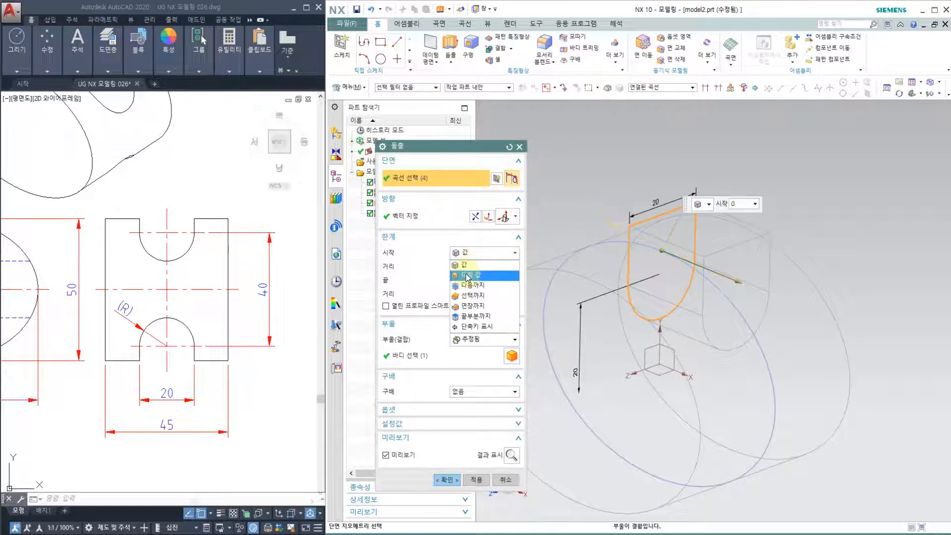
{"action": "left_click", "coordinate": [481, 272]}
{"action": "middle_click_drag", "start_coordinate": [732, 96], "coordinate": [511, 147]}
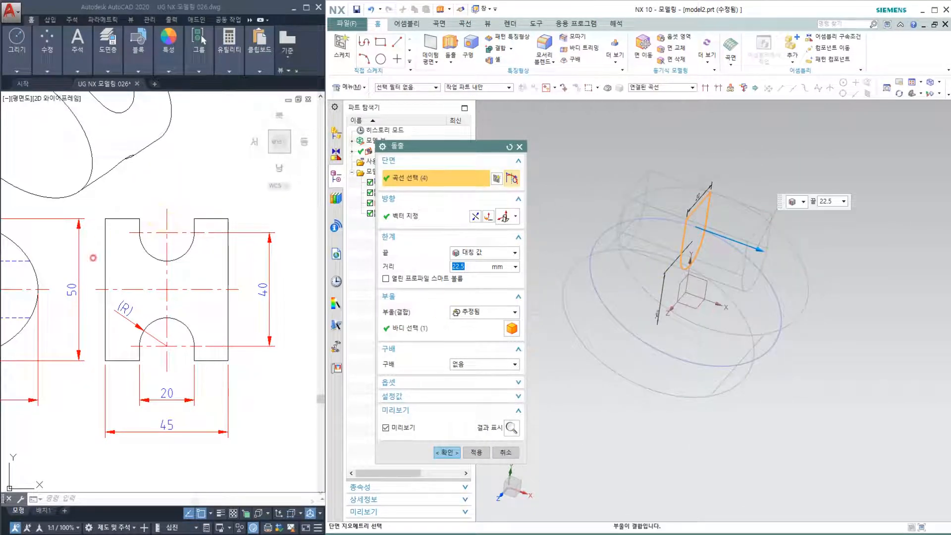
Set the symmetric extrude distance to 70/2 mm and subtract the slot from the elliptical block
{"action": "mouse_move", "coordinate": [93, 258]}
{"action": "middle_mouse_down"}
{"action": "mouse_move", "coordinate": [102, 340]}
{"action": "mouse_move", "coordinate": [187, 340]}
{"action": "middle_mouse_up"}
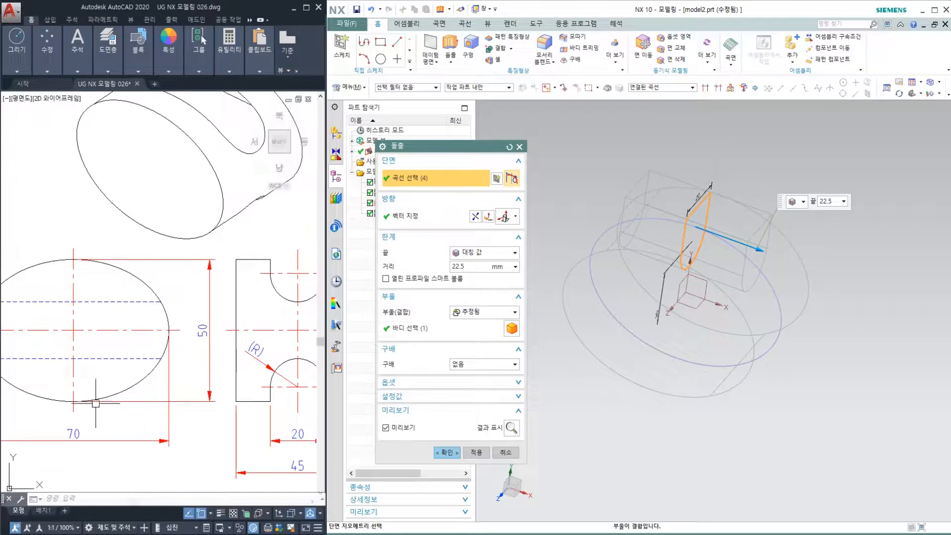
{"action": "double_click", "coordinate": [471, 266]}
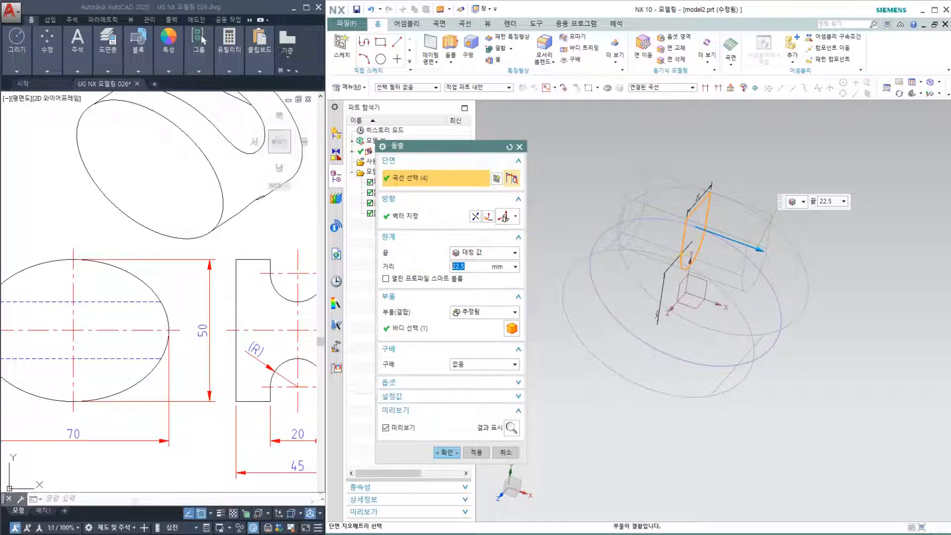
{"action": "key", "text": "Return"}
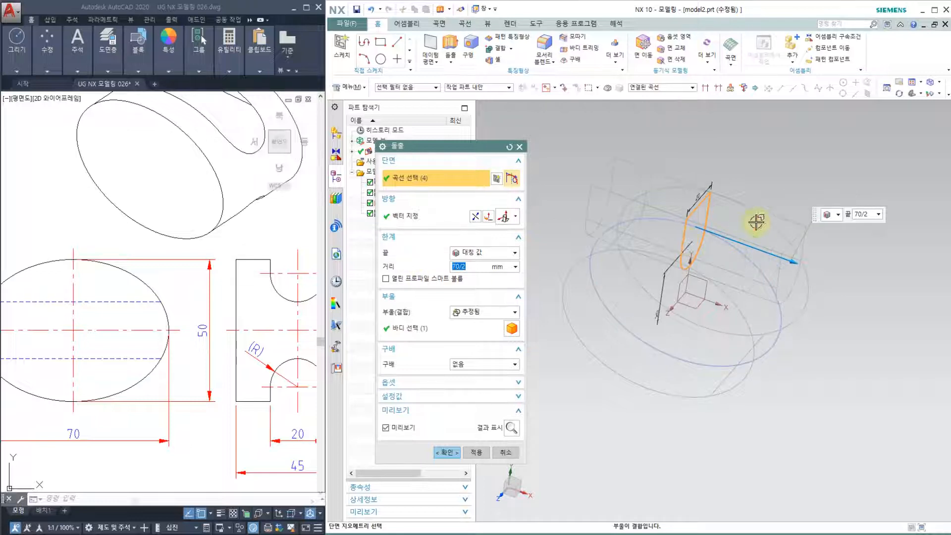
{"action": "left_click", "coordinate": [474, 316]}
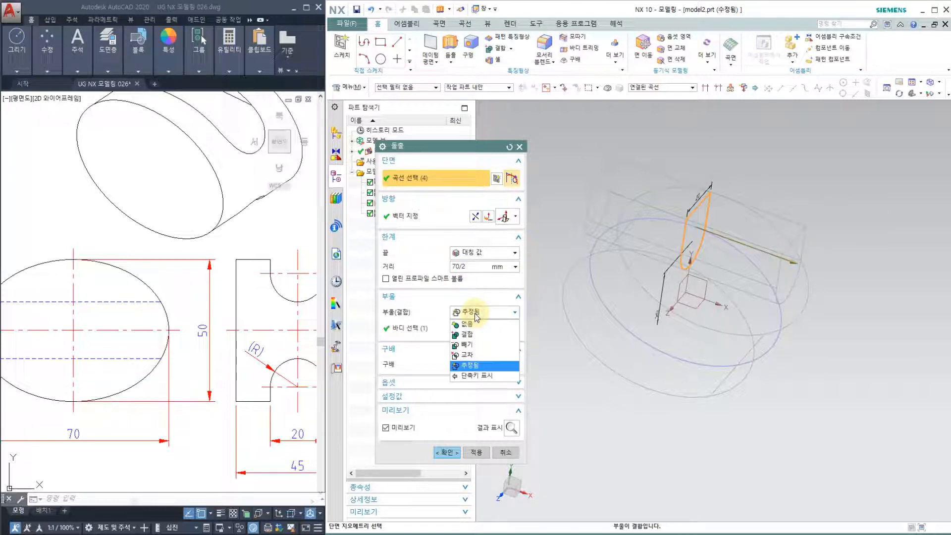
{"action": "left_click", "coordinate": [470, 346]}
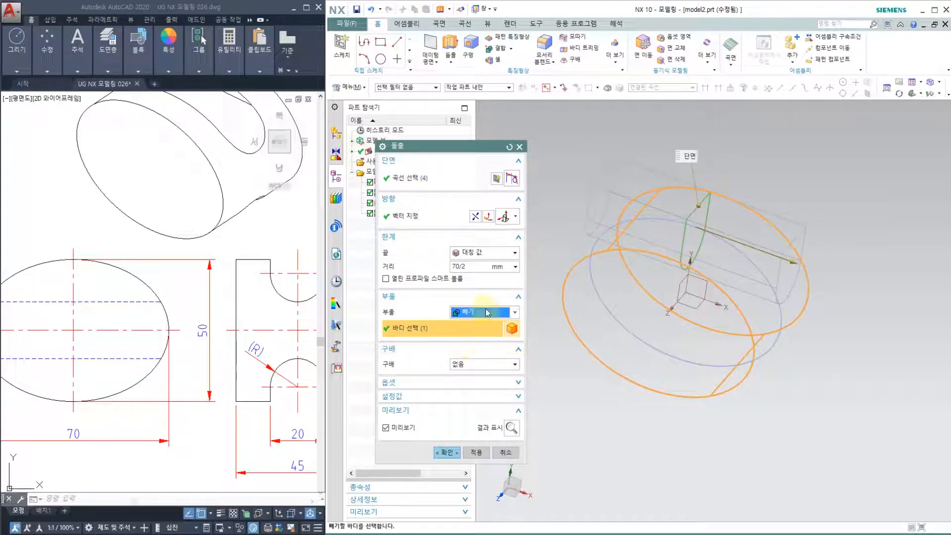
{"action": "left_click", "coordinate": [446, 452]}
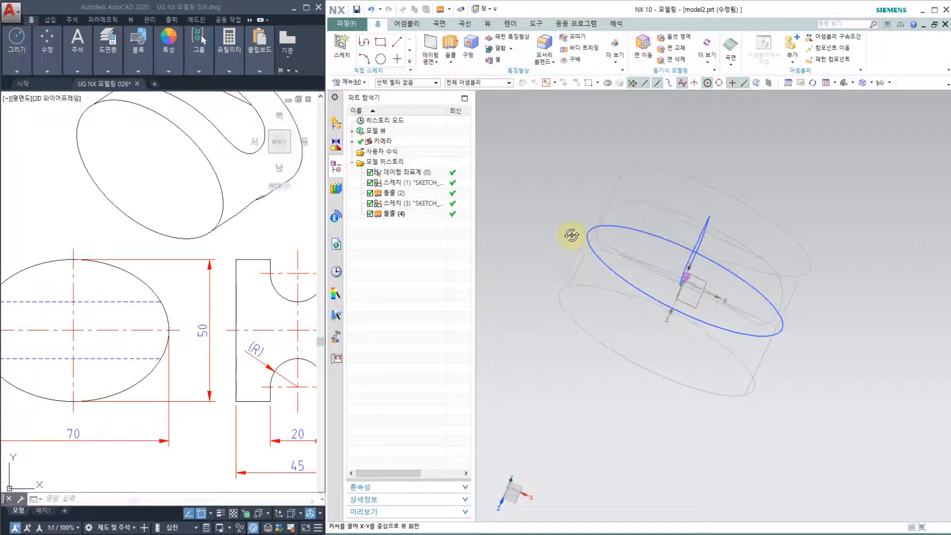
Switch the model display to shaded with edges
{"action": "right_click", "coordinate": [565, 195]}
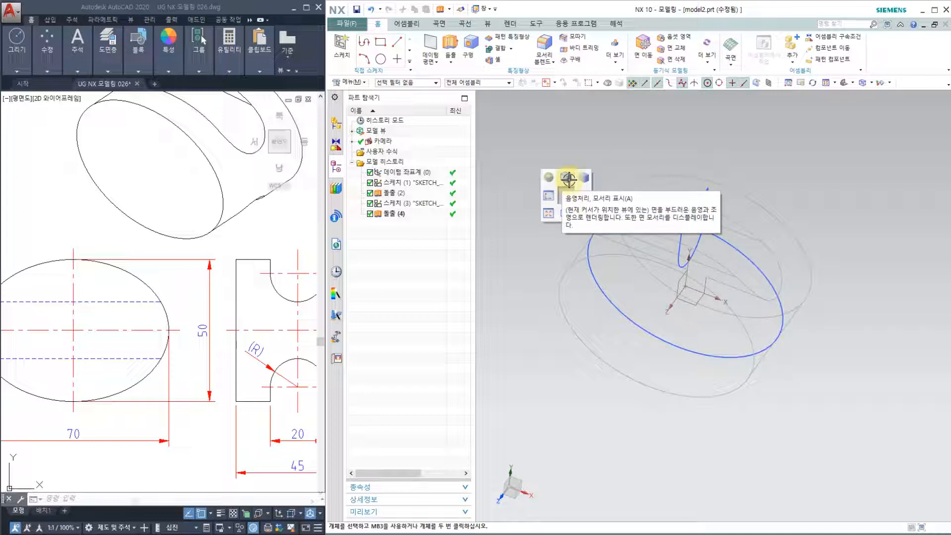
{"action": "left_click", "coordinate": [568, 179]}
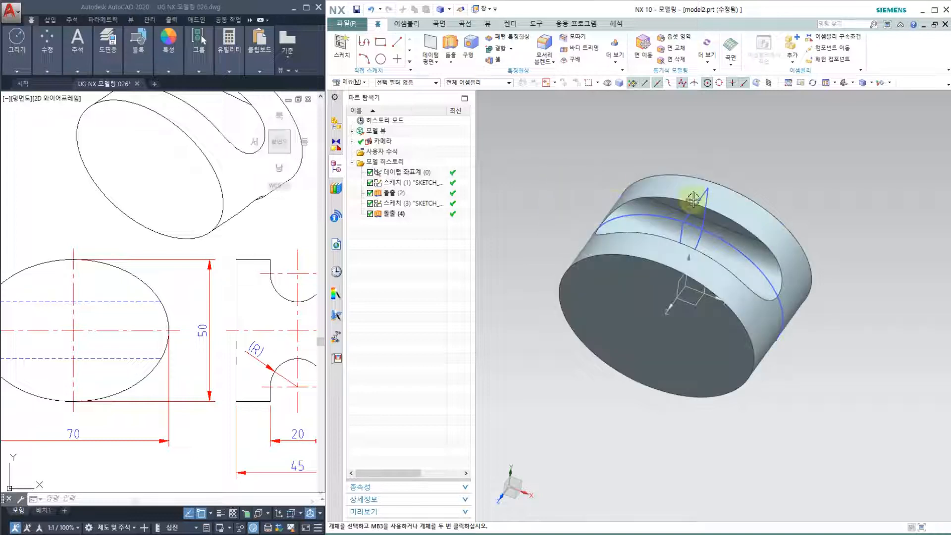
{"action": "mouse_move", "coordinate": [873, 229]}
{"action": "middle_mouse_down"}
{"action": "mouse_move", "coordinate": [873, 280]}
{"action": "mouse_move", "coordinate": [928, 228]}
{"action": "mouse_move", "coordinate": [929, 206]}
{"action": "middle_mouse_up"}
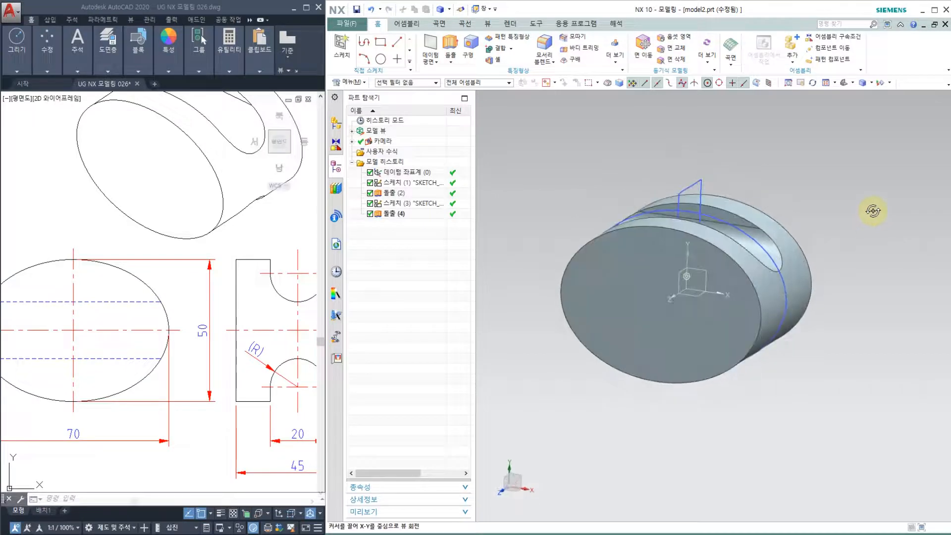
Compare the cut slot with the drawing's isometric view and examine where the drawing places the lower slot
{"action": "scroll", "coordinate": [224, 286], "scroll_direction": "down", "scroll_amount": 3}
{"action": "scroll", "coordinate": [230, 211], "scroll_direction": "up", "scroll_amount": 4}
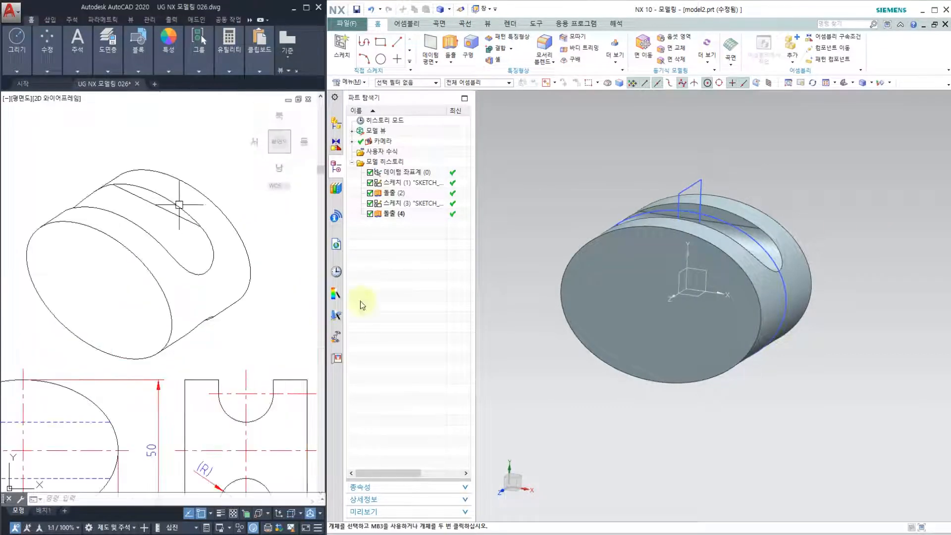
{"action": "middle_click_drag", "start_coordinate": [758, 384], "coordinate": [752, 401]}
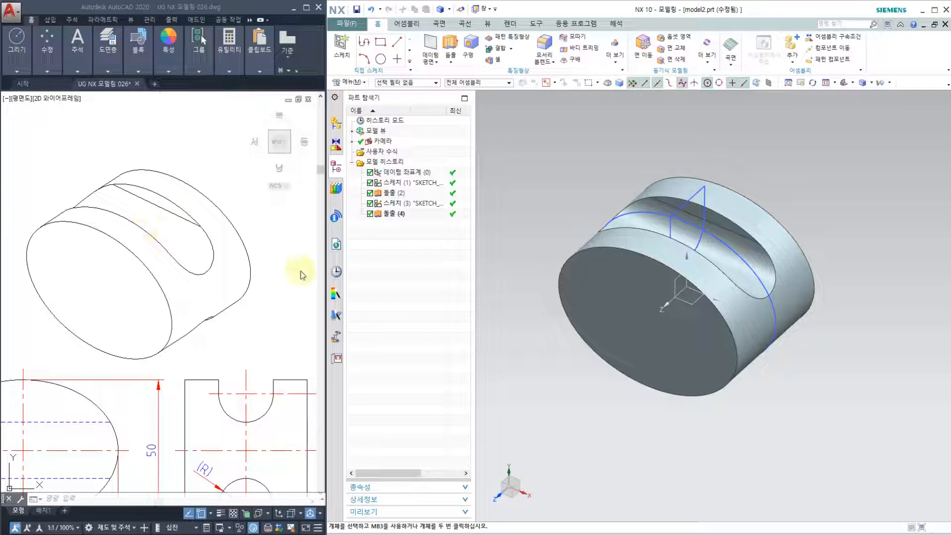
{"action": "middle_click_drag", "start_coordinate": [731, 415], "coordinate": [688, 418]}
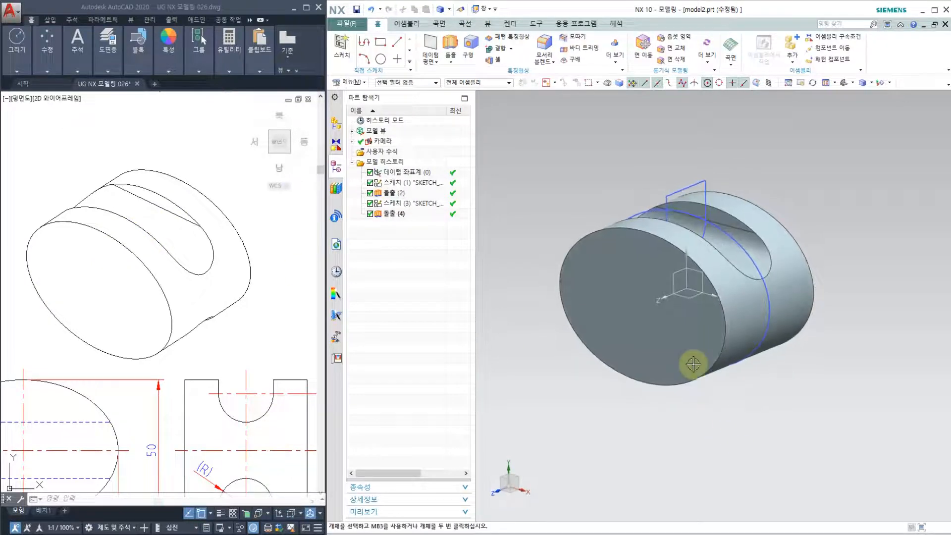
{"action": "middle_click_drag", "start_coordinate": [675, 387], "coordinate": [692, 336]}
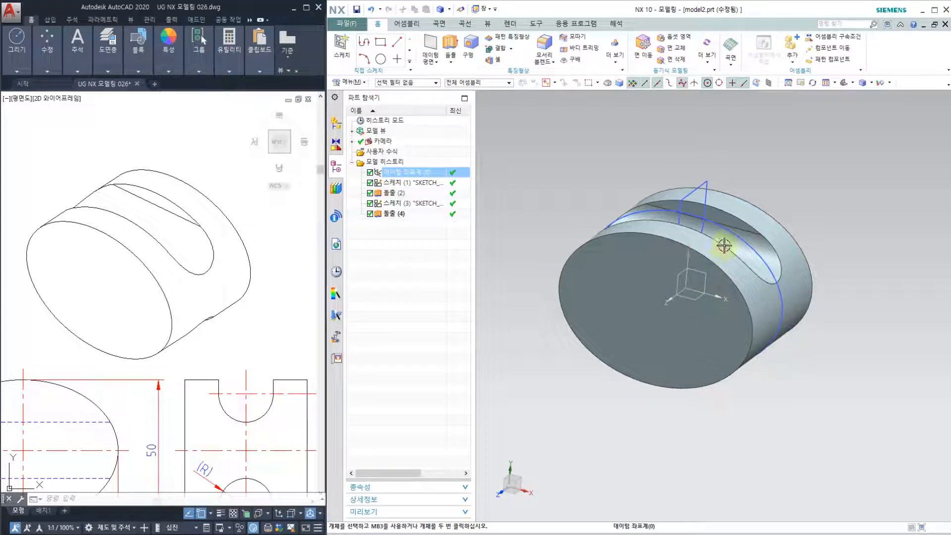
{"action": "middle_click_drag", "start_coordinate": [775, 384], "coordinate": [707, 403]}
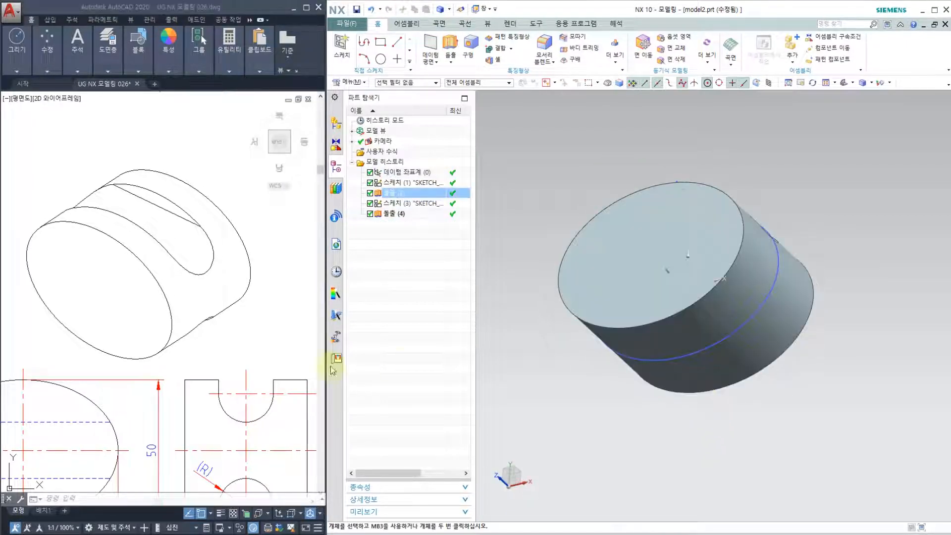
{"action": "middle_click_drag", "start_coordinate": [268, 331], "coordinate": [231, 249]}
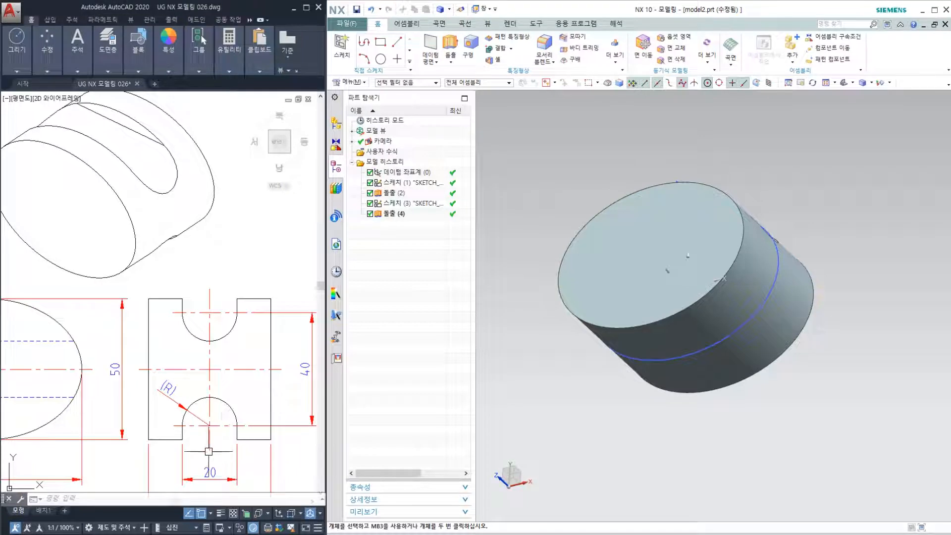
{"action": "middle_click_drag", "start_coordinate": [637, 410], "coordinate": [622, 441]}
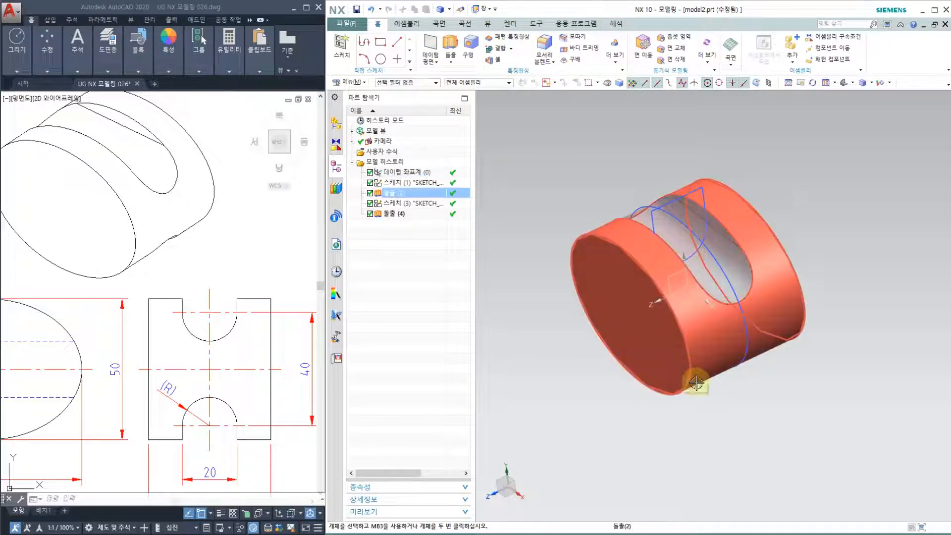
Mirror the slot cut to the underside of the elliptical block with Mirror Feature, using the datum coordinate system's XZ plane
{"action": "left_click", "coordinate": [617, 50]}
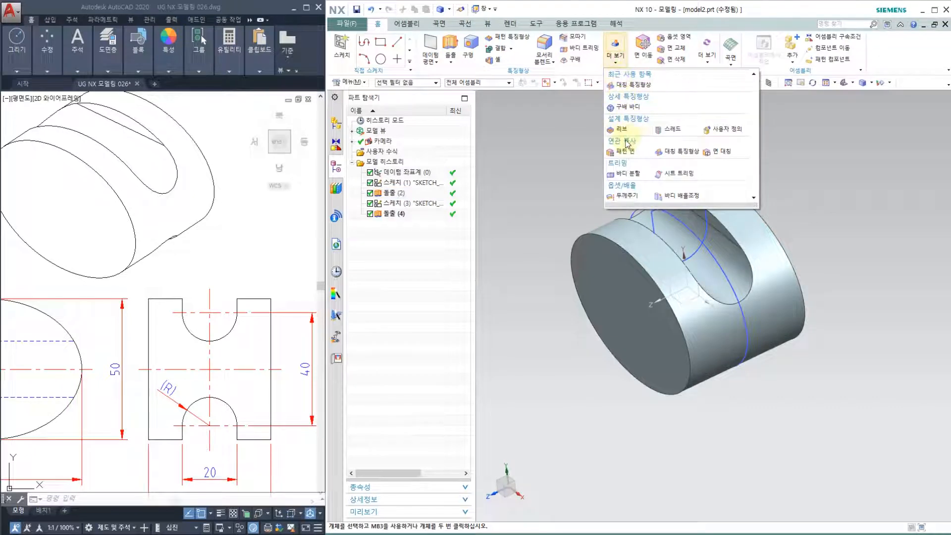
{"action": "left_click", "coordinate": [687, 152]}
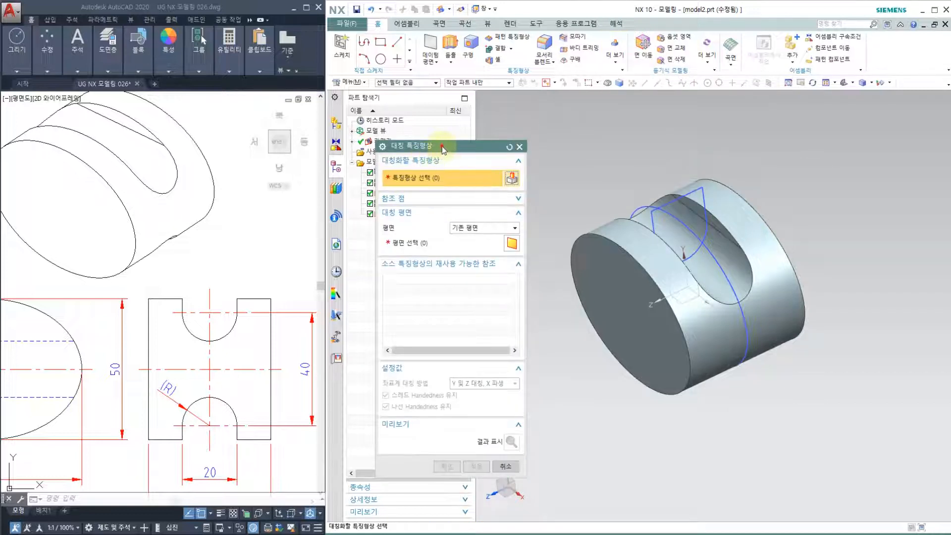
{"action": "left_click_drag", "start_coordinate": [443, 148], "coordinate": [528, 149]}
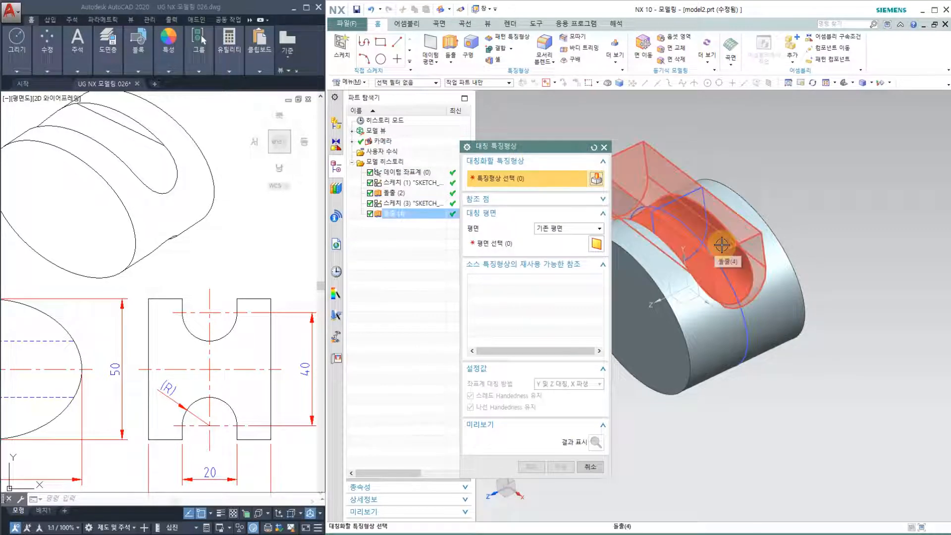
{"action": "left_click", "coordinate": [392, 214]}
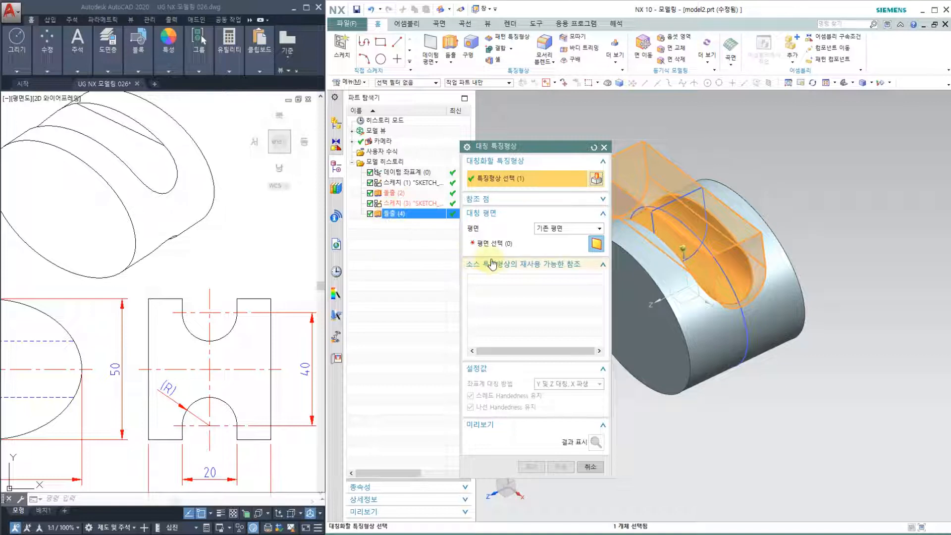
{"action": "left_click", "coordinate": [483, 244]}
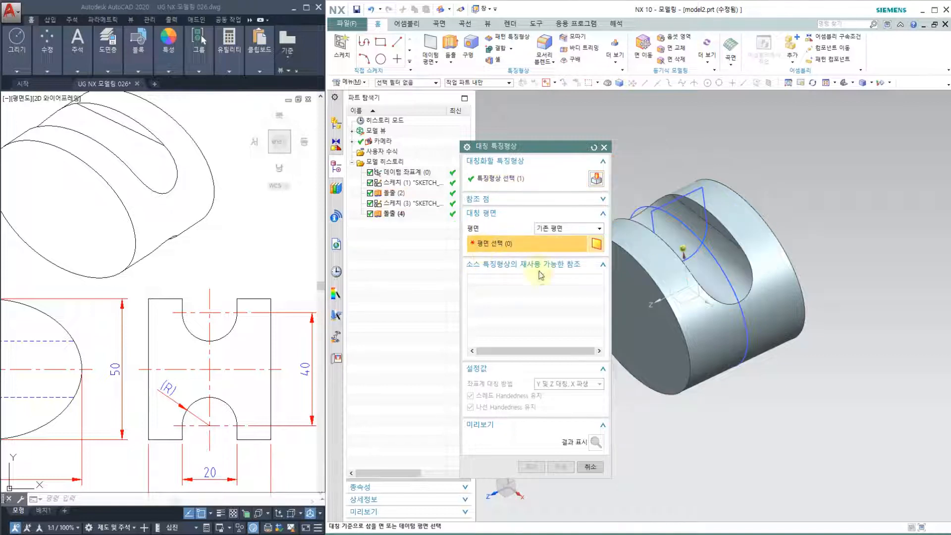
{"action": "middle_click_drag", "start_coordinate": [671, 382], "coordinate": [679, 304]}
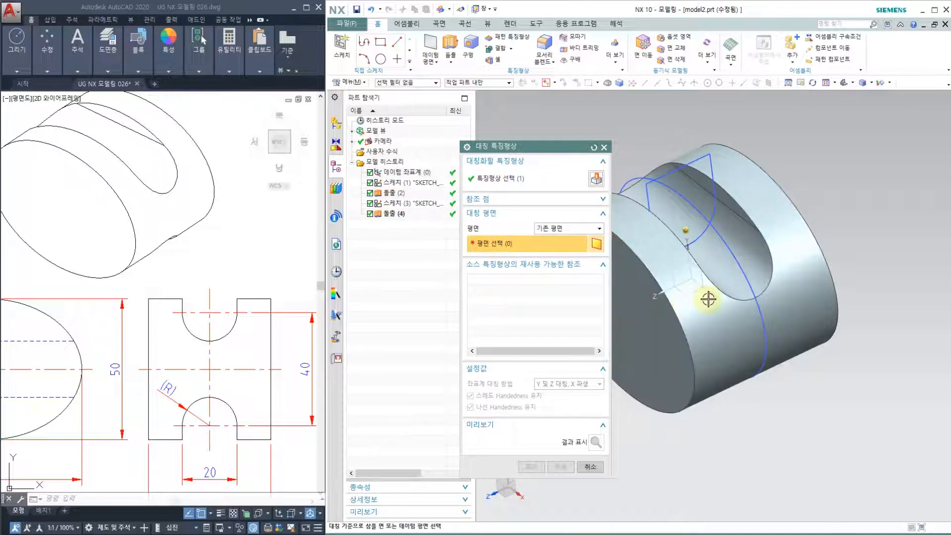
{"action": "left_click", "coordinate": [687, 297]}
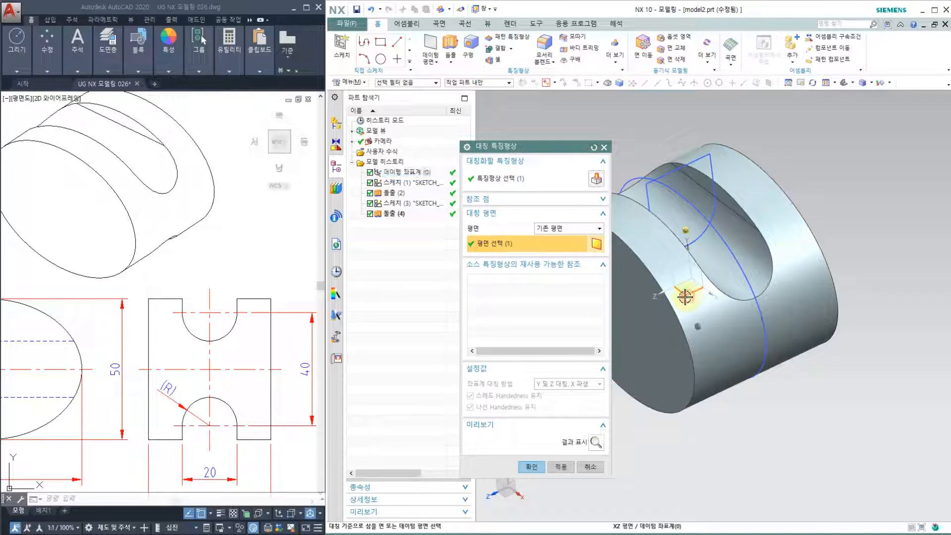
{"action": "middle_click_drag", "start_coordinate": [736, 465], "coordinate": [692, 378]}
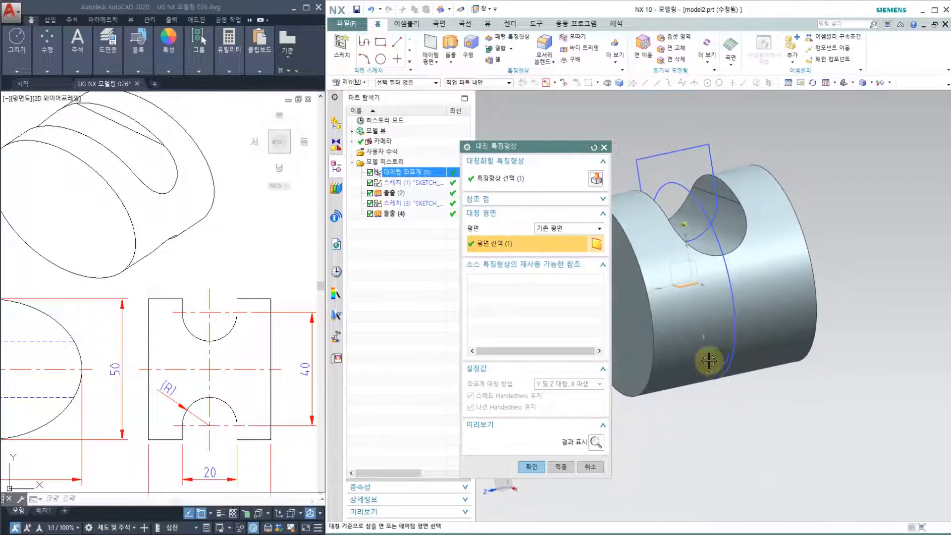
{"action": "left_click", "coordinate": [596, 443]}
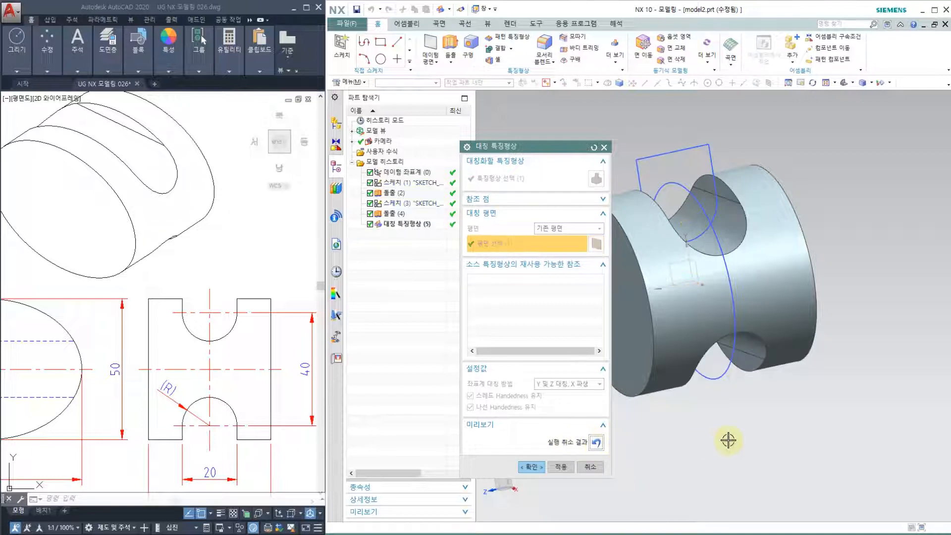
{"action": "mouse_move", "coordinate": [726, 439]}
{"action": "middle_mouse_down"}
{"action": "mouse_move", "coordinate": [715, 391]}
{"action": "mouse_move", "coordinate": [728, 435]}
{"action": "middle_mouse_up"}
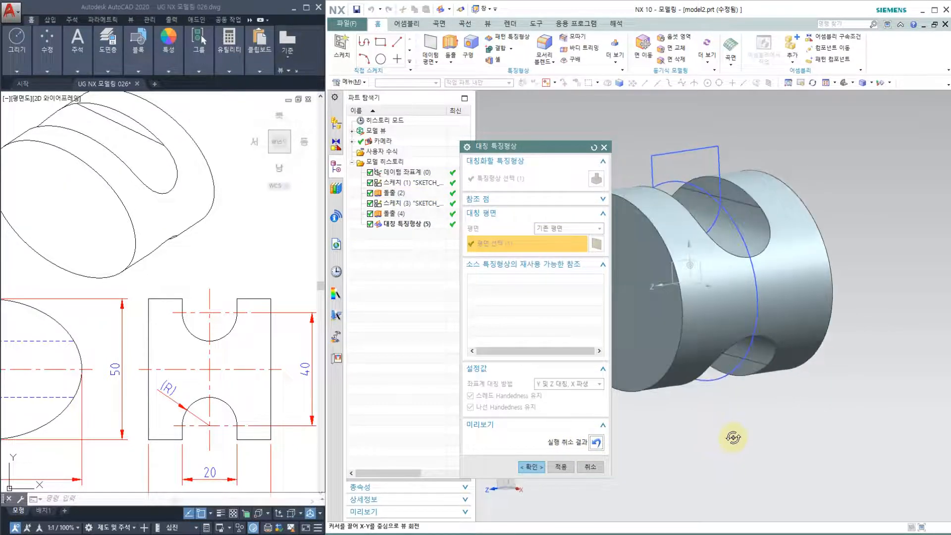
{"action": "left_click", "coordinate": [531, 467]}
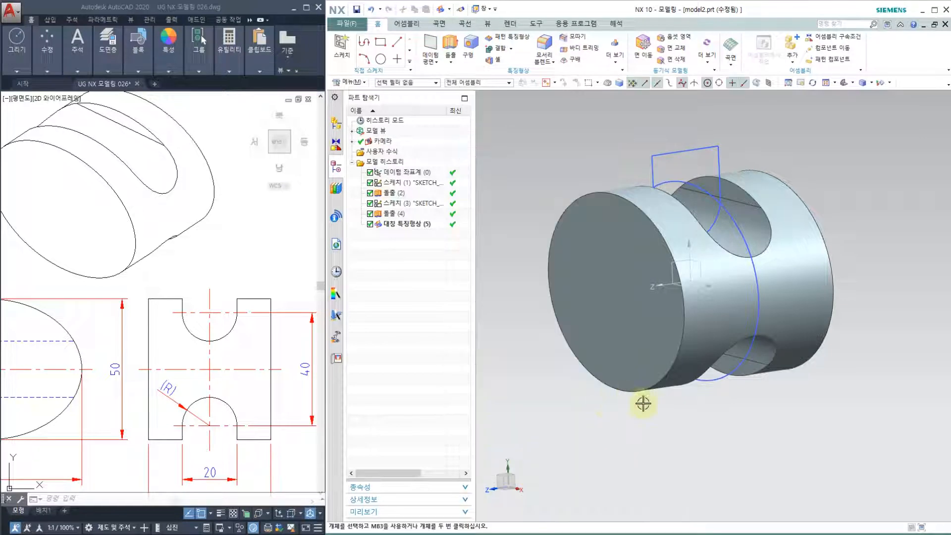
Hide all objects and show only the solid body, leaving the sketches and datum coordinate system hidden
{"action": "middle_click_drag", "start_coordinate": [641, 454], "coordinate": [634, 206]}
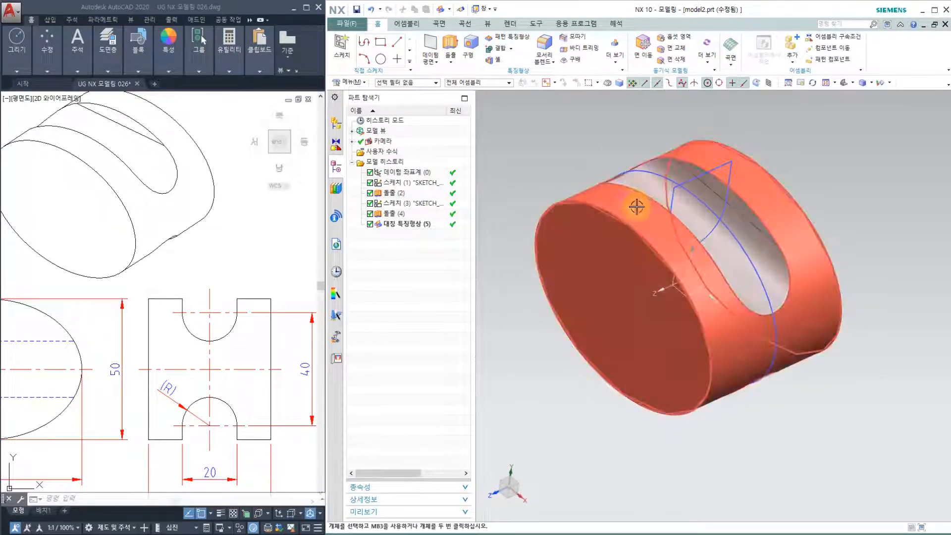
{"action": "key", "text": "ctrl+w"}
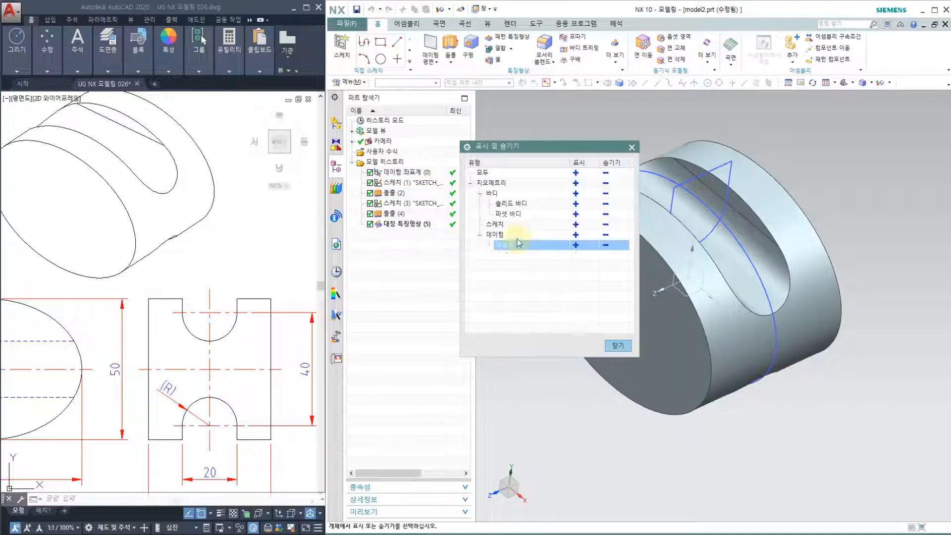
{"action": "left_click", "coordinate": [612, 175]}
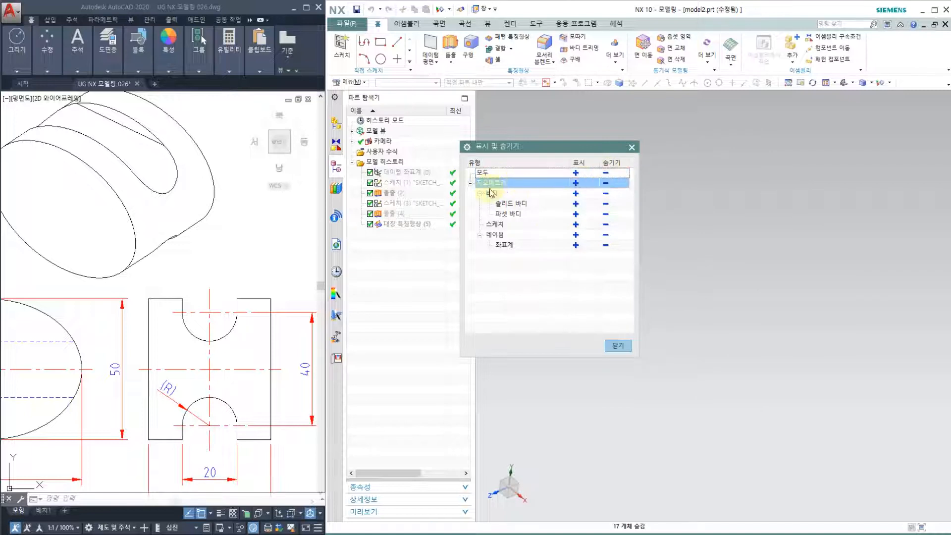
{"action": "left_click", "coordinate": [575, 204]}
{"action": "left_click", "coordinate": [618, 345]}
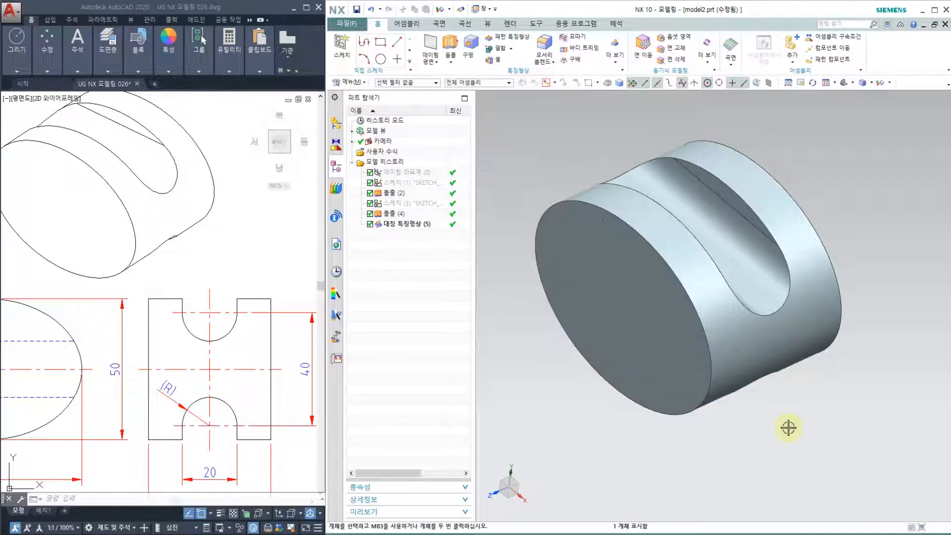
Compare the finished block's two slots with the drawing, examining the model from its side view and at an angle
{"action": "mouse_move", "coordinate": [788, 427]}
{"action": "middle_mouse_down"}
{"action": "mouse_move", "coordinate": [781, 335]}
{"action": "mouse_move", "coordinate": [789, 439]}
{"action": "mouse_move", "coordinate": [791, 396]}
{"action": "middle_mouse_up"}
{"action": "scroll", "coordinate": [198, 386], "scroll_direction": "down", "scroll_amount": 3}
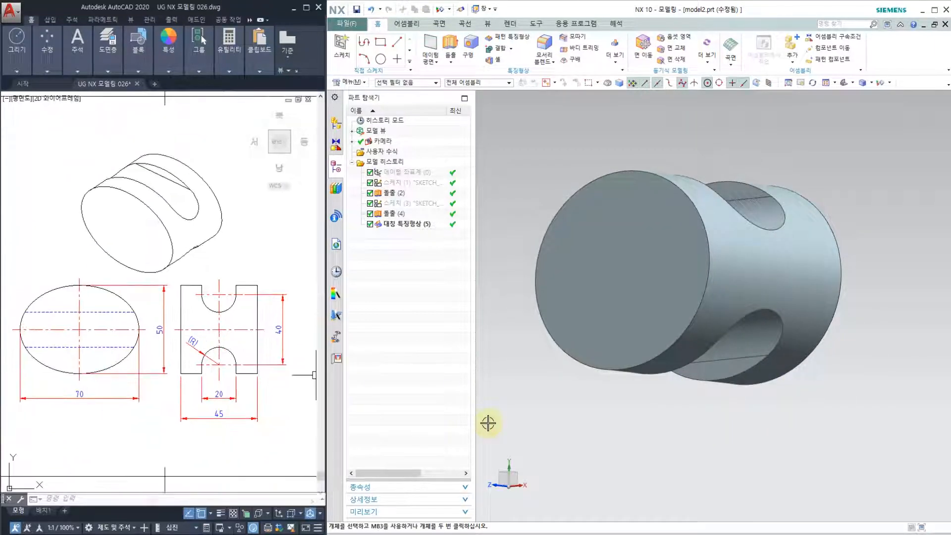
{"action": "middle_click_drag", "start_coordinate": [588, 429], "coordinate": [565, 429]}
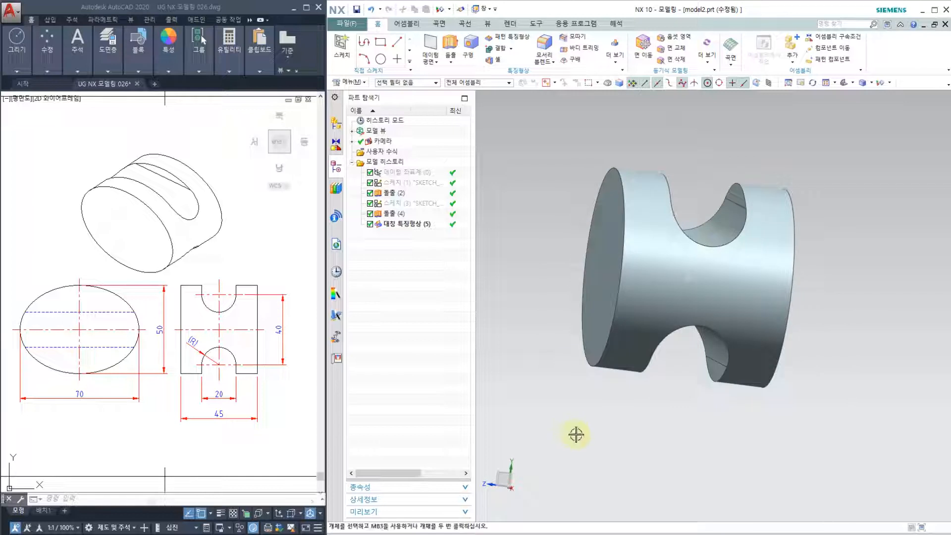
{"action": "key", "text": "F8"}
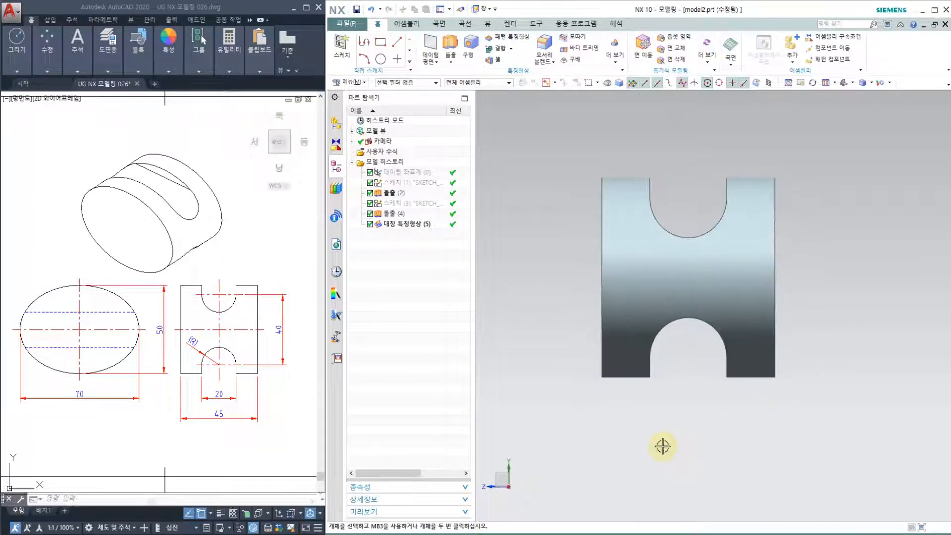
{"action": "middle_click_drag", "start_coordinate": [654, 440], "coordinate": [694, 450]}
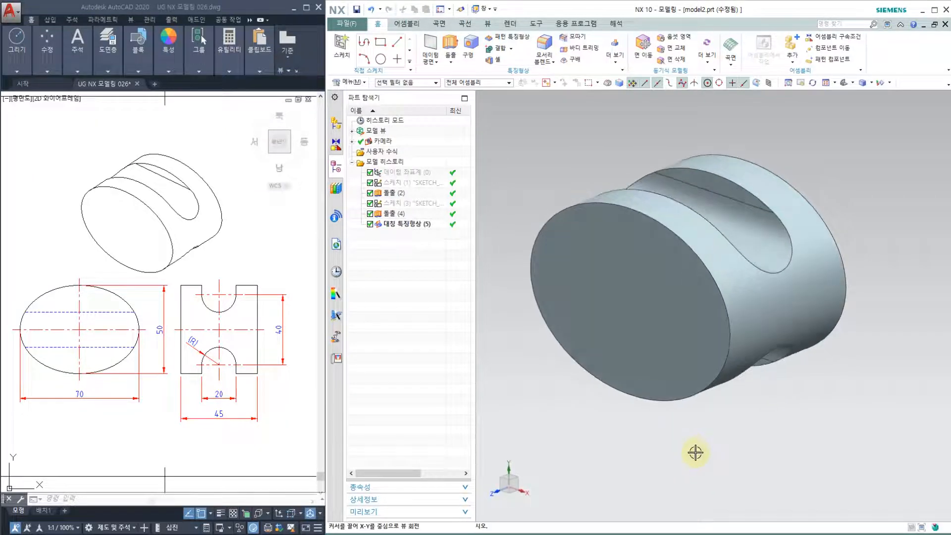
Switch to Notepad to review the mirror feature entry in the work notes, and return to the finished NX model
{"action": "key", "text": "alt+Tab"}
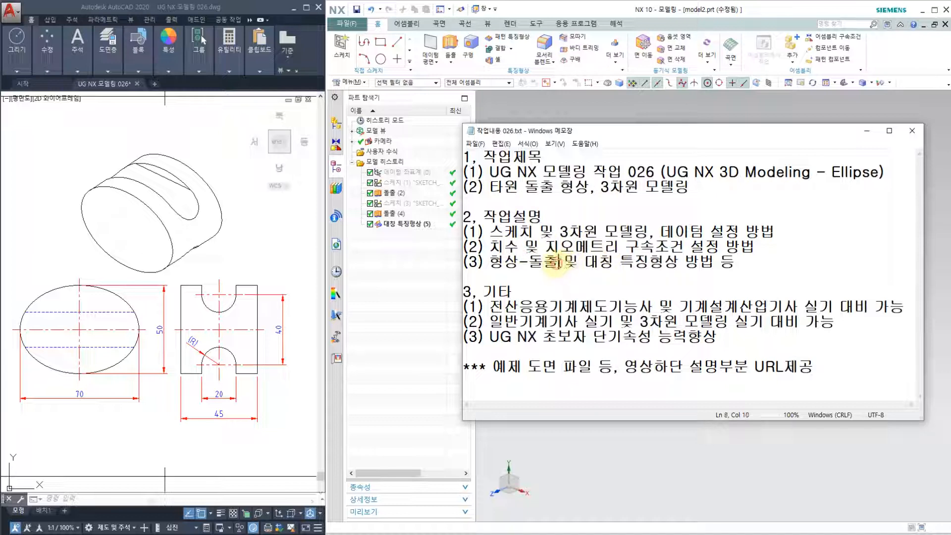
{"action": "left_click_drag", "start_coordinate": [584, 262], "coordinate": [686, 262]}
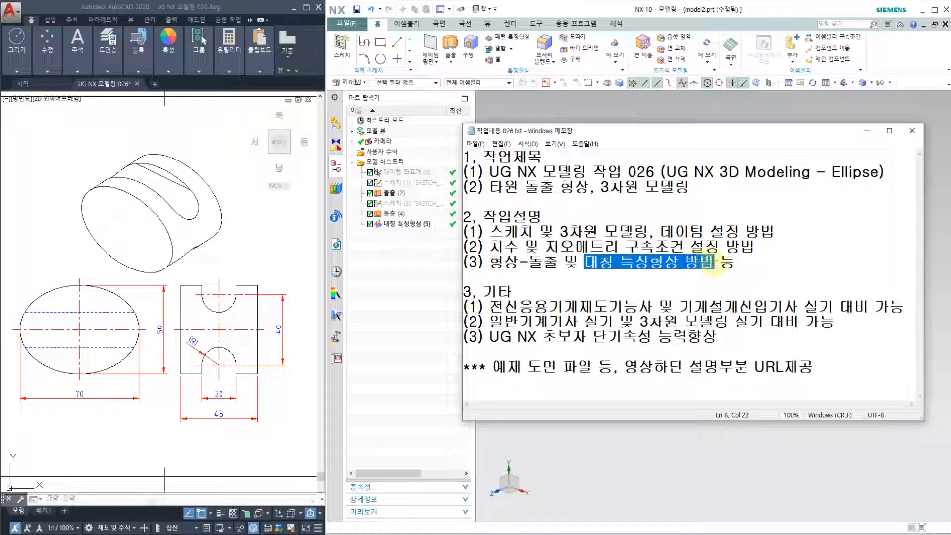
{"action": "left_click", "coordinate": [741, 267]}
{"action": "left_click", "coordinate": [866, 130]}
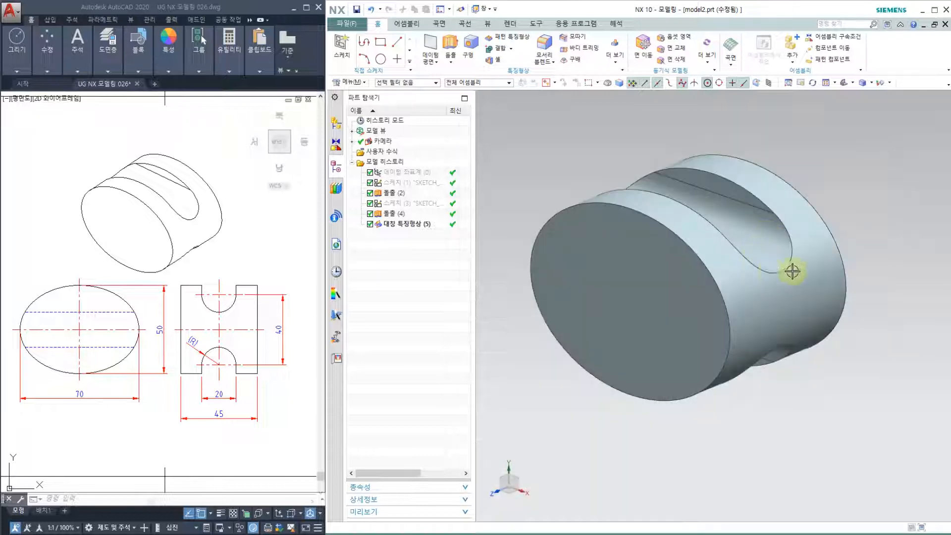
{"action": "middle_click_drag", "start_coordinate": [792, 272], "coordinate": [859, 273]}
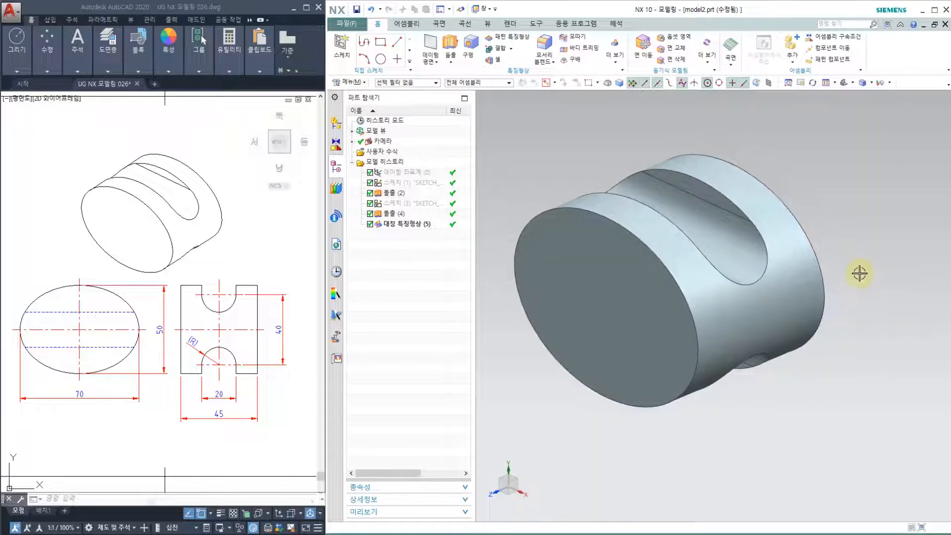